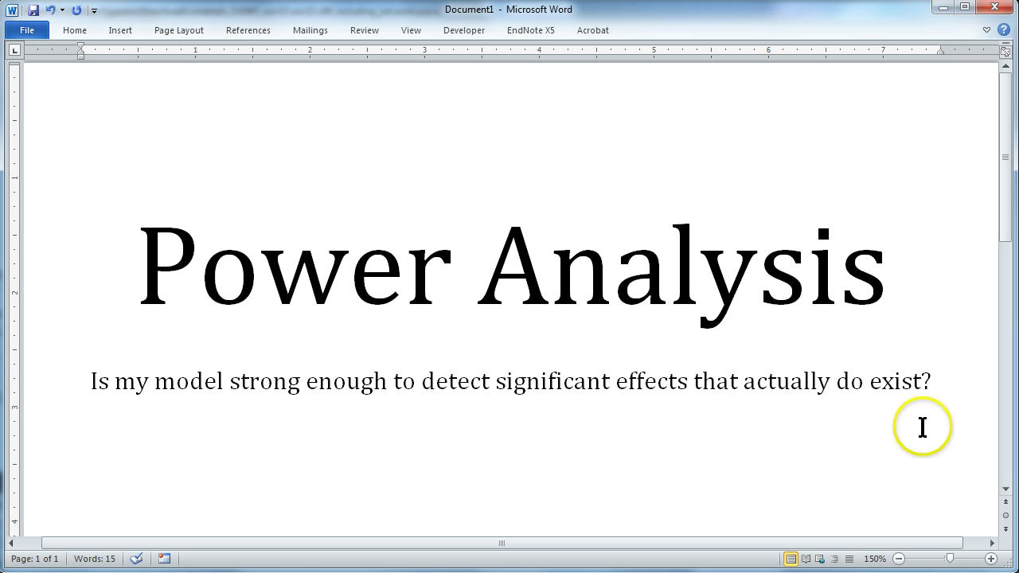
# Step: Highlight the subtitle phrase 'effects that actually do exist' on the title page, then deselect it
pyautogui.moveTo(626, 398); pyautogui.dragTo(899, 382)
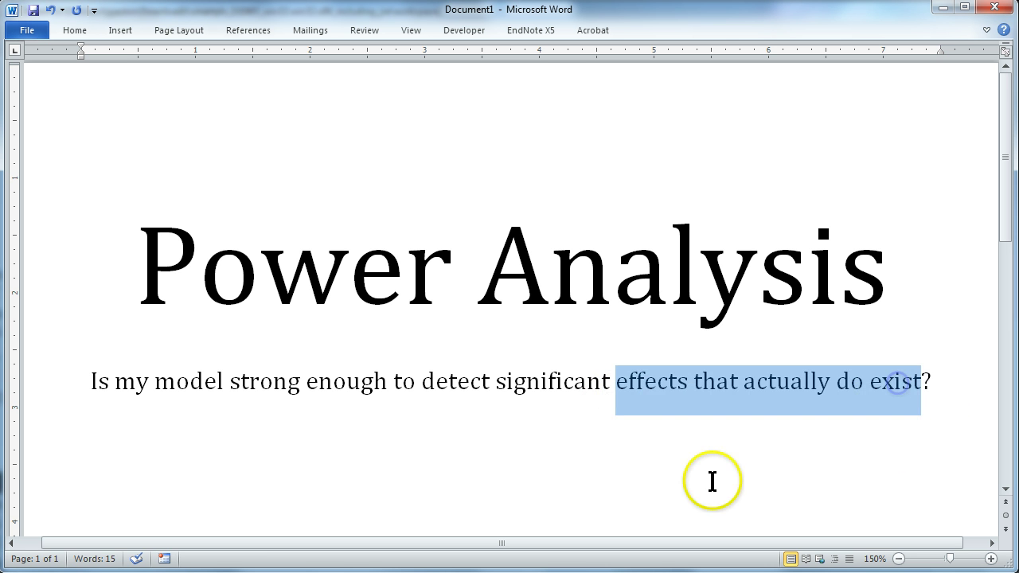
pyautogui.click(589, 351)
# Step: Compare the Skill paths in SmartPLS and the AMOS Hybrid example, ending on the AMOS diagram
pyautogui.hotkey('alt', 'Tab')
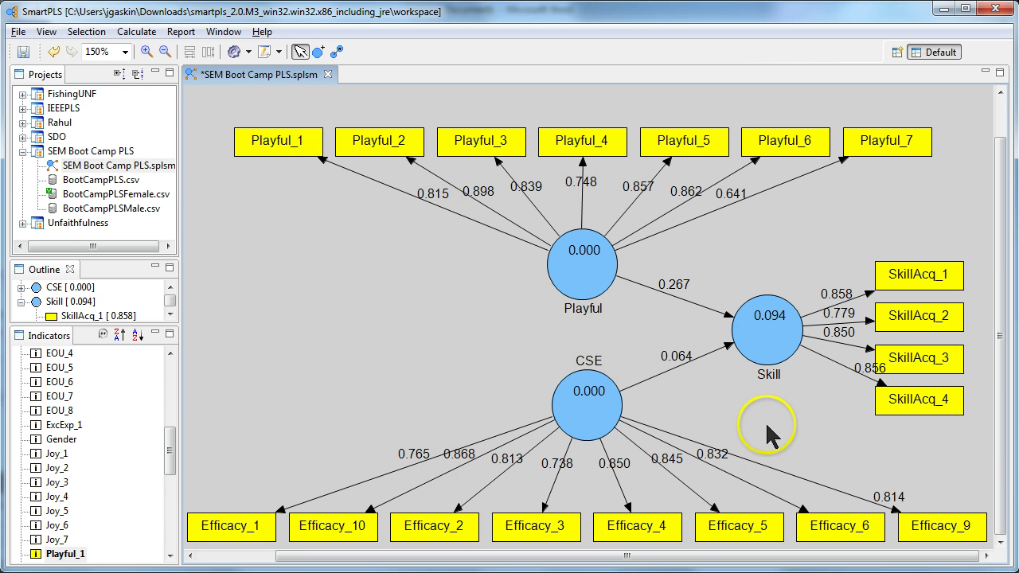
pyautogui.hotkey('alt', 'Tab')
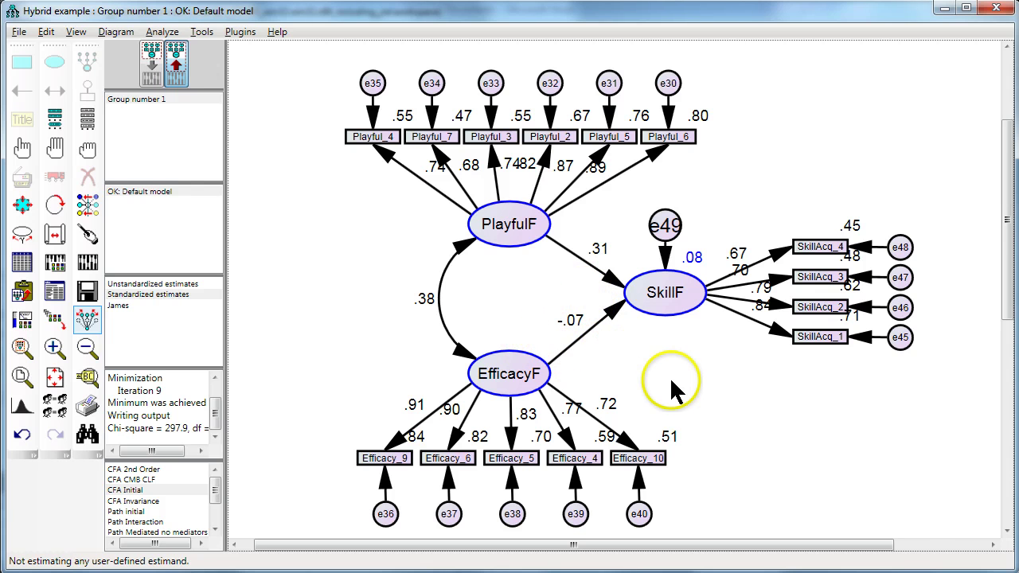
pyautogui.hotkey('alt', 'Tab')
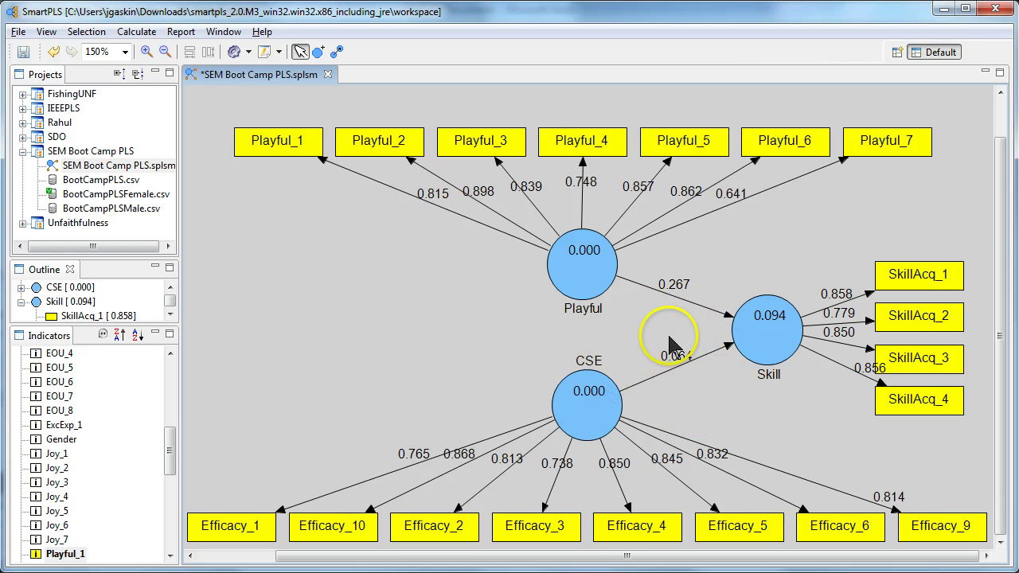
pyautogui.hotkey('alt', 'Tab')
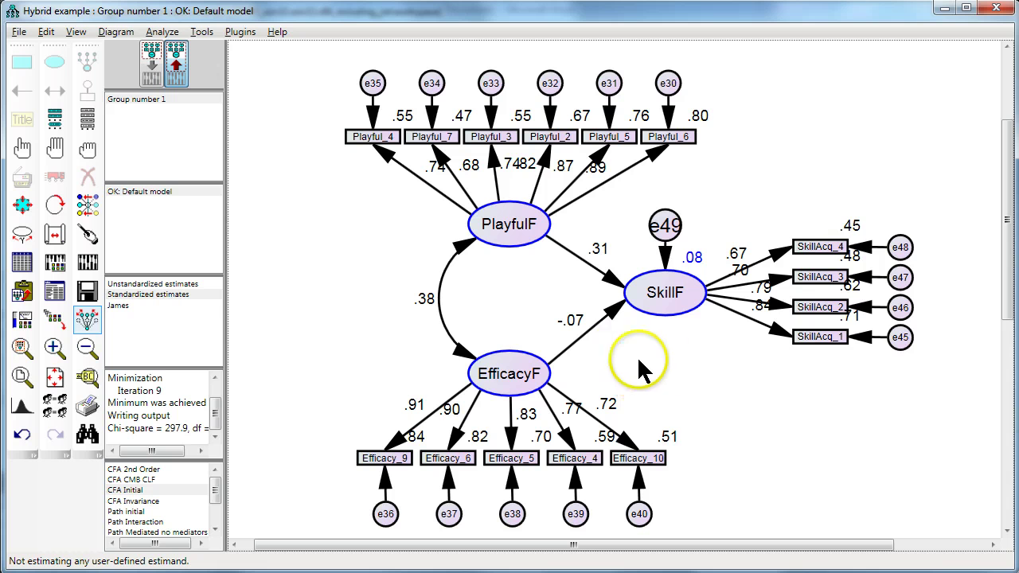
# Step: Search Google in Chrome for 'statistical power calculator'
pyautogui.hotkey('alt', 'Tab')
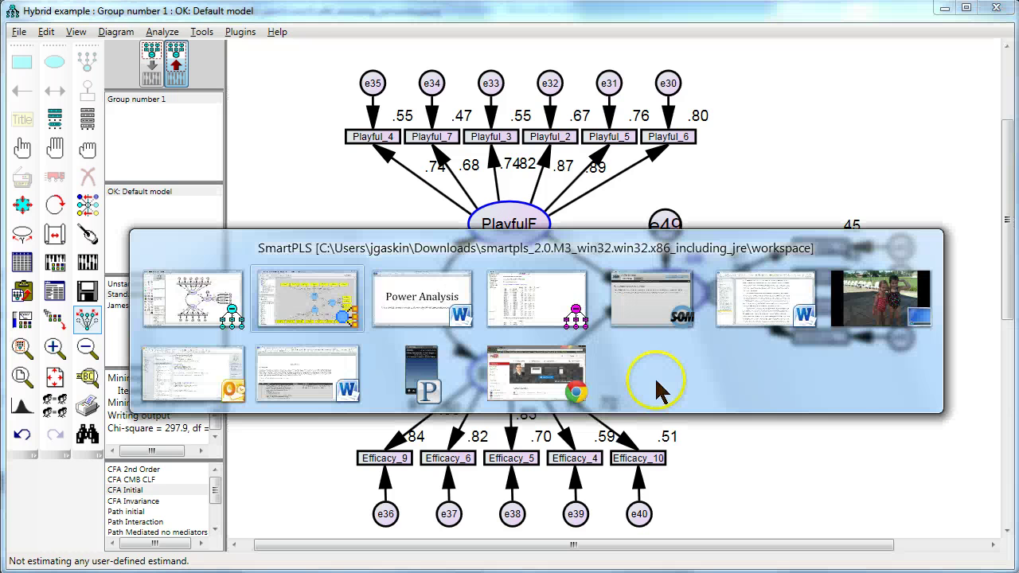
pyautogui.click(556, 387)
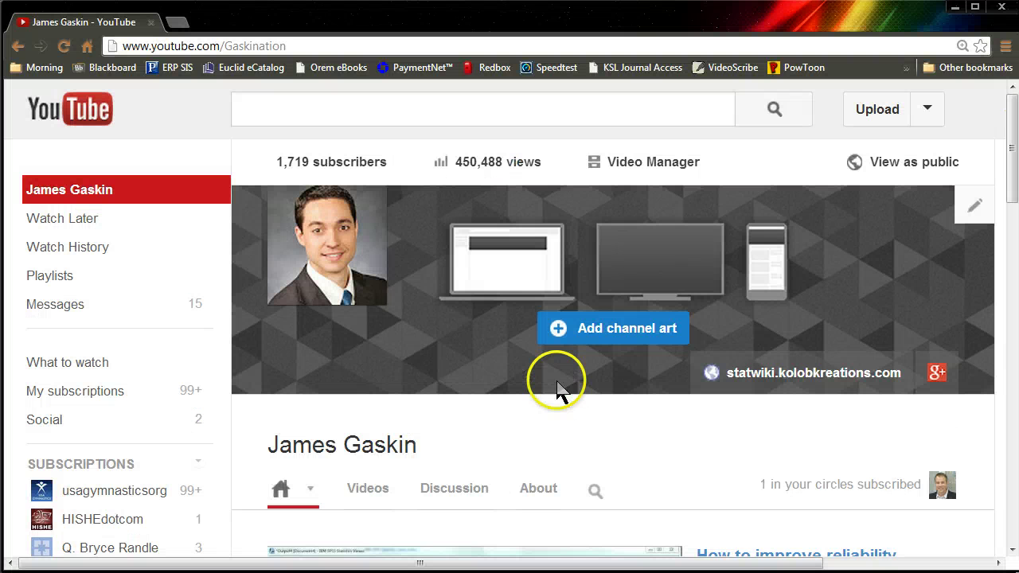
pyautogui.click(316, 47)
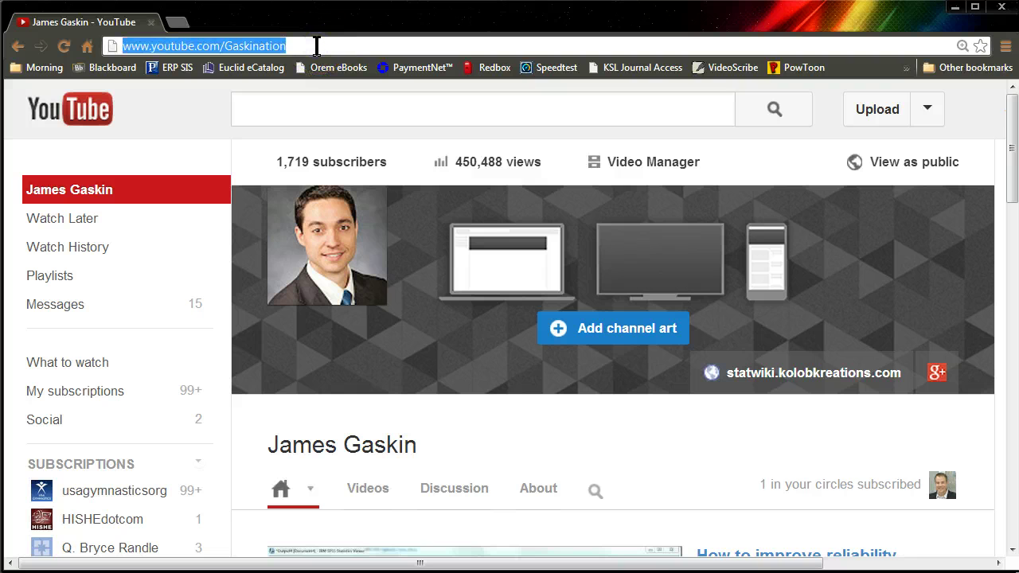
pyautogui.write('statistical ')
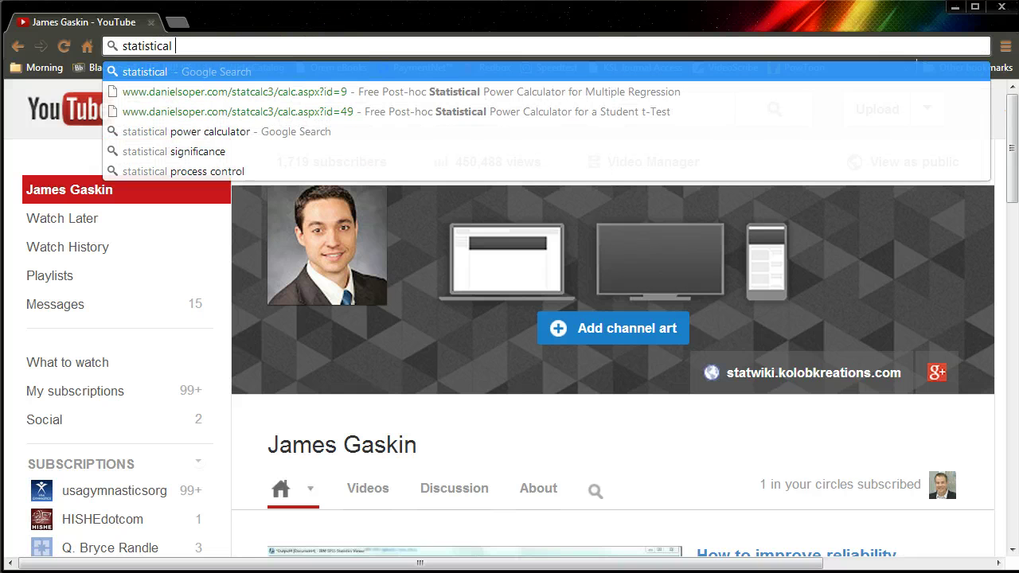
pyautogui.write('power calu')
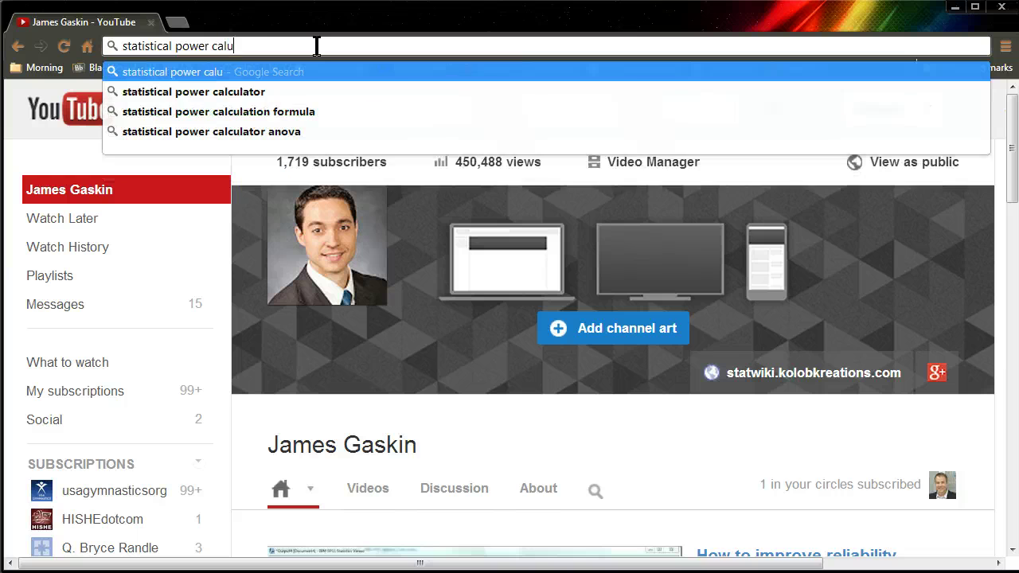
pyautogui.press('BackSpace')
pyautogui.write('culat')
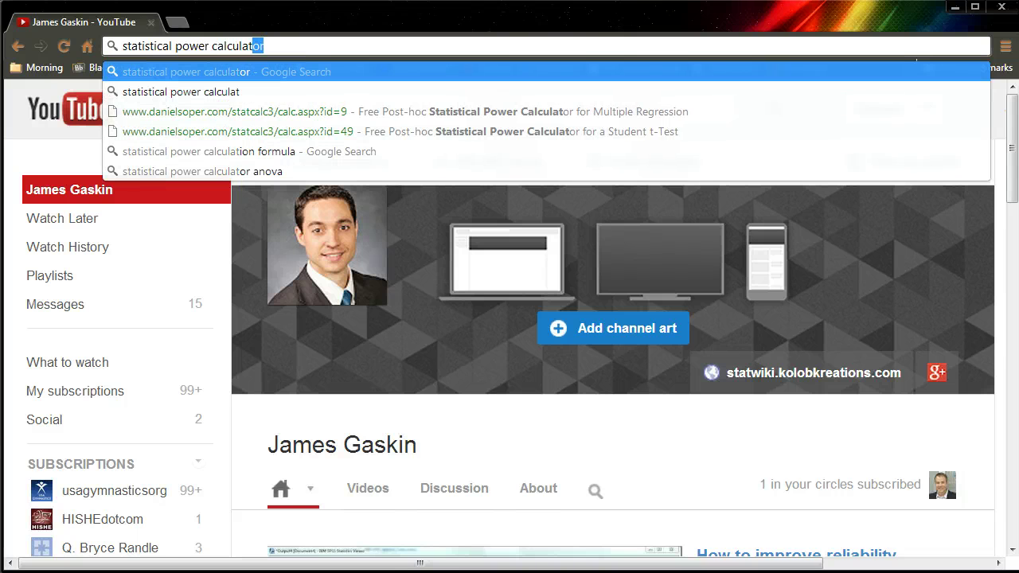
pyautogui.write('or')
pyautogui.press('Return')
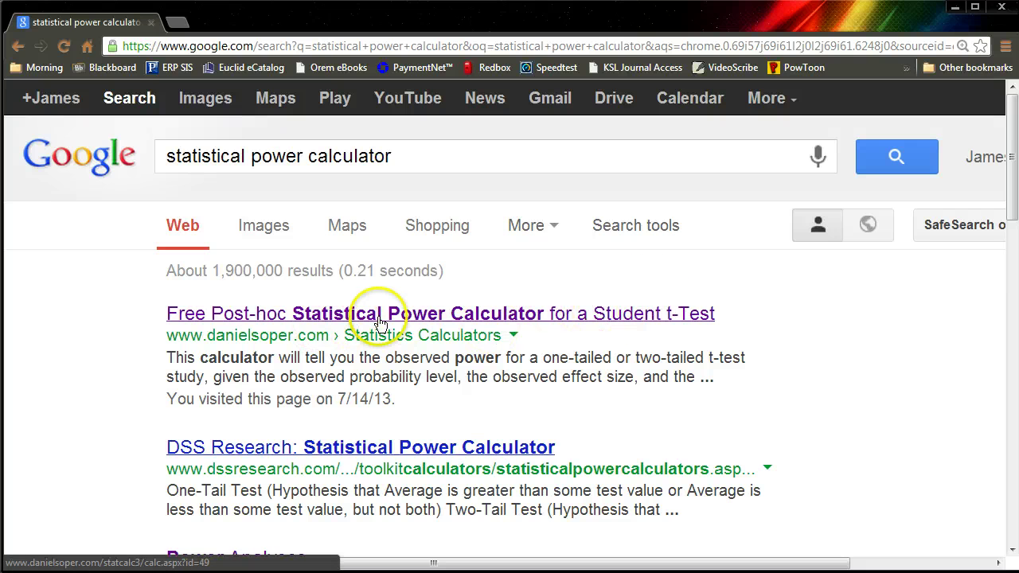
# Step: Open Daniel Soper's Statistical Power calculator for multiple regression, then return to AMOS
pyautogui.click(610, 315)
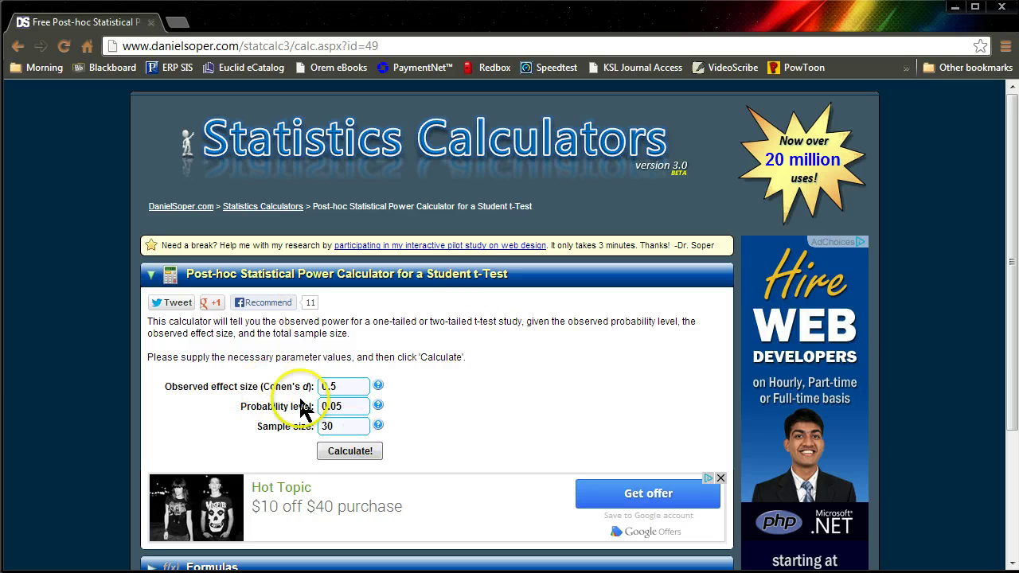
pyautogui.click(282, 206)
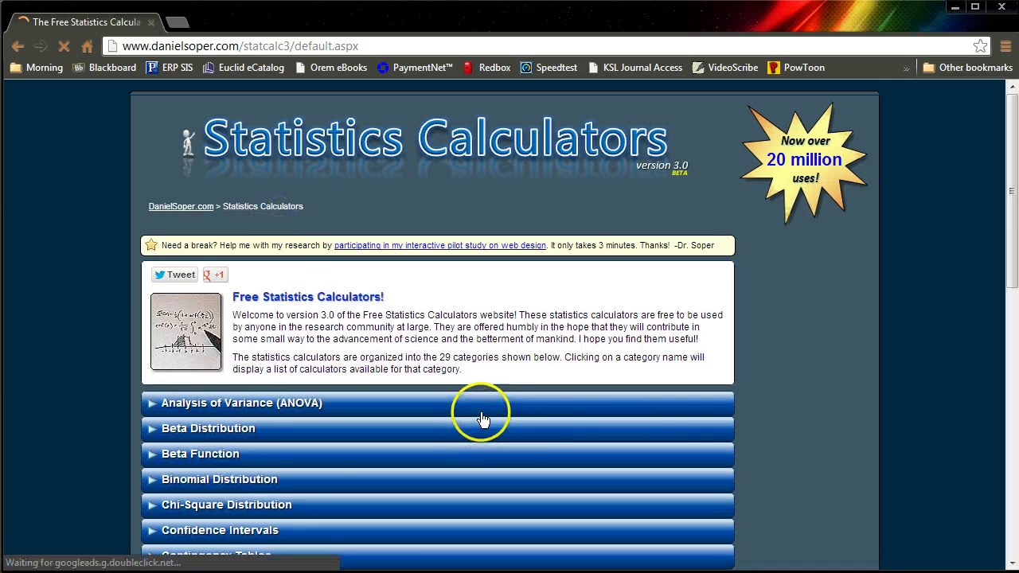
pyautogui.scroll(-8, 685, 401)
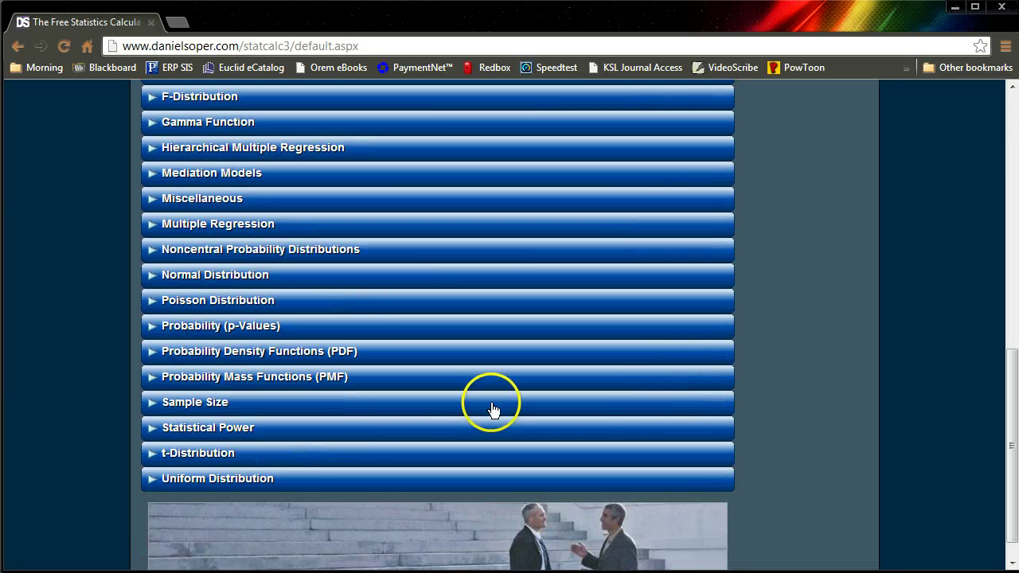
pyautogui.click(168, 432)
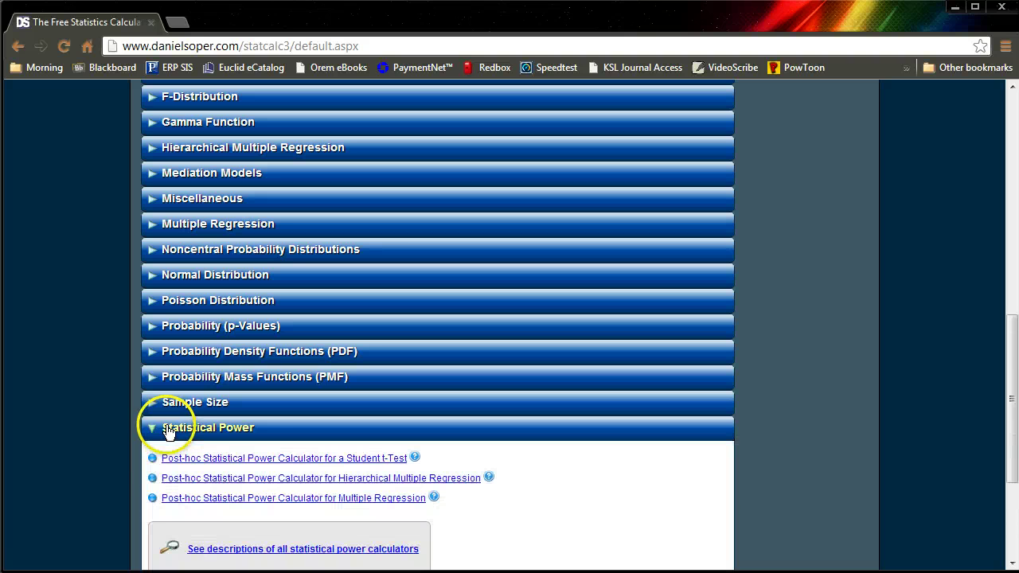
pyautogui.click(387, 500)
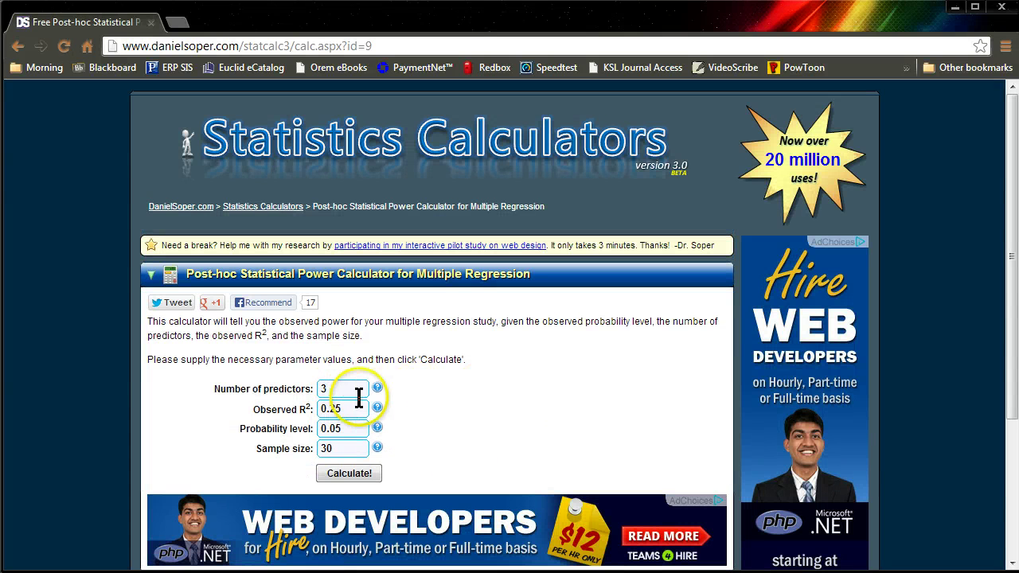
pyautogui.moveTo(329, 389); pyautogui.dragTo(303, 388)
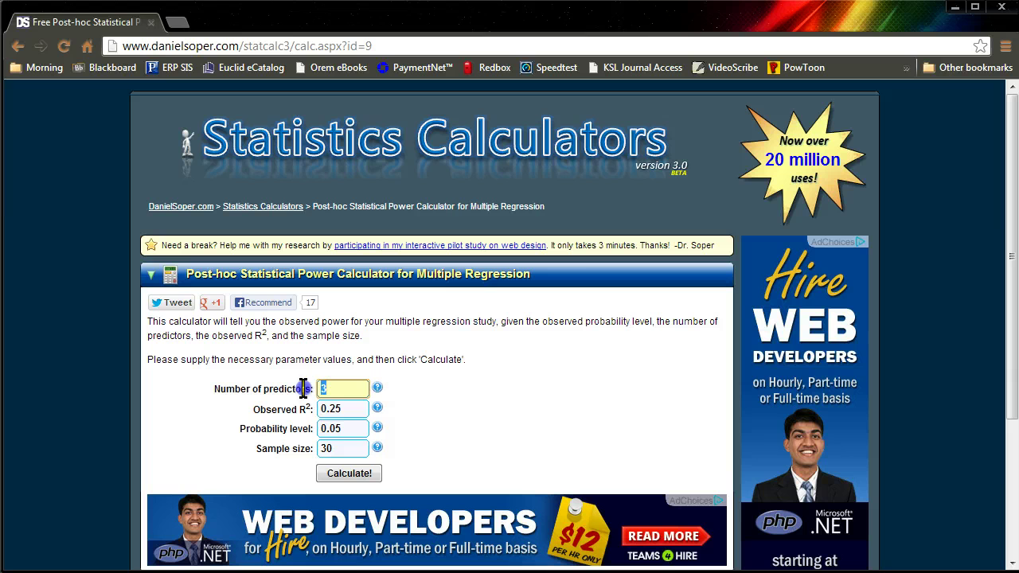
pyautogui.click(419, 388)
pyautogui.hotkey('alt', 'Tab')
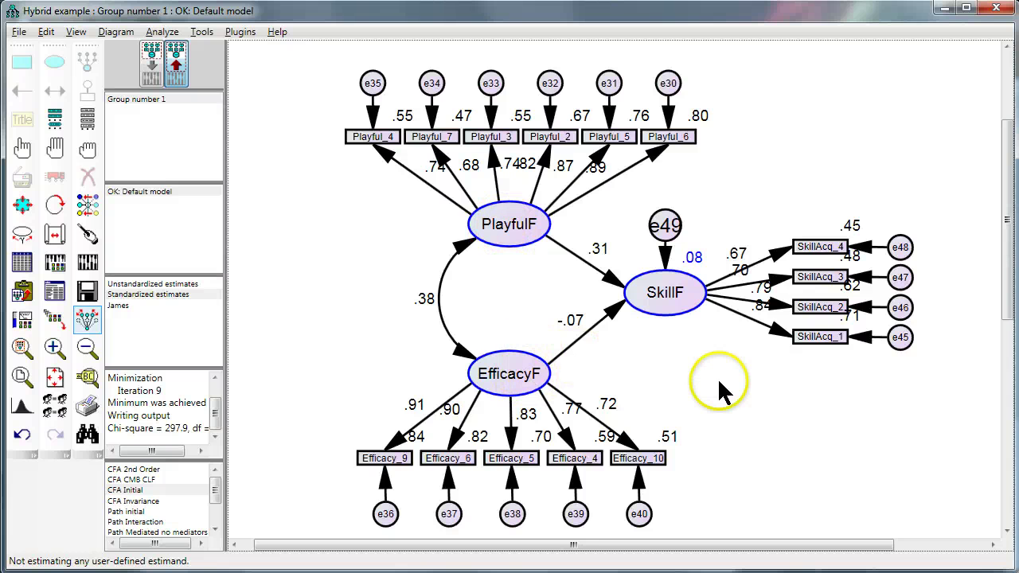
# Step: Set the calculator's Number of predictors to 2
pyautogui.hotkey('alt', 'Tab')
pyautogui.click(341, 389)
pyautogui.press('BackSpace')
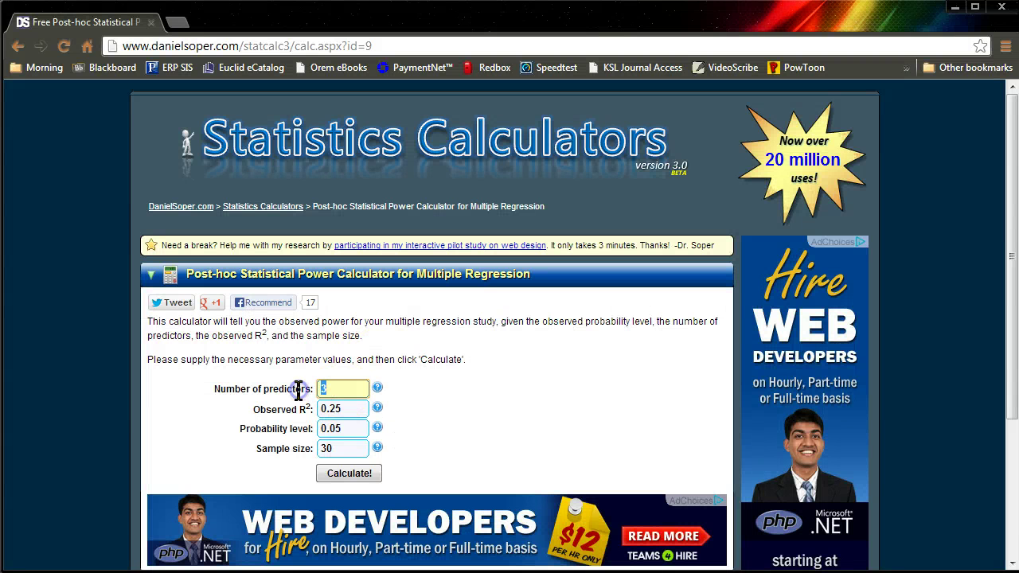
pyautogui.write('2')
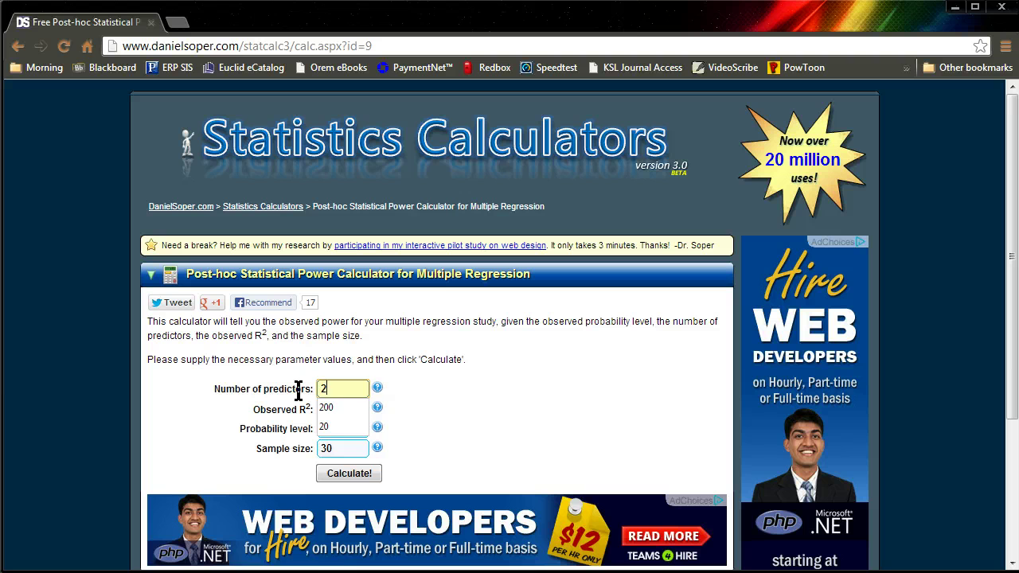
pyautogui.click(299, 389)
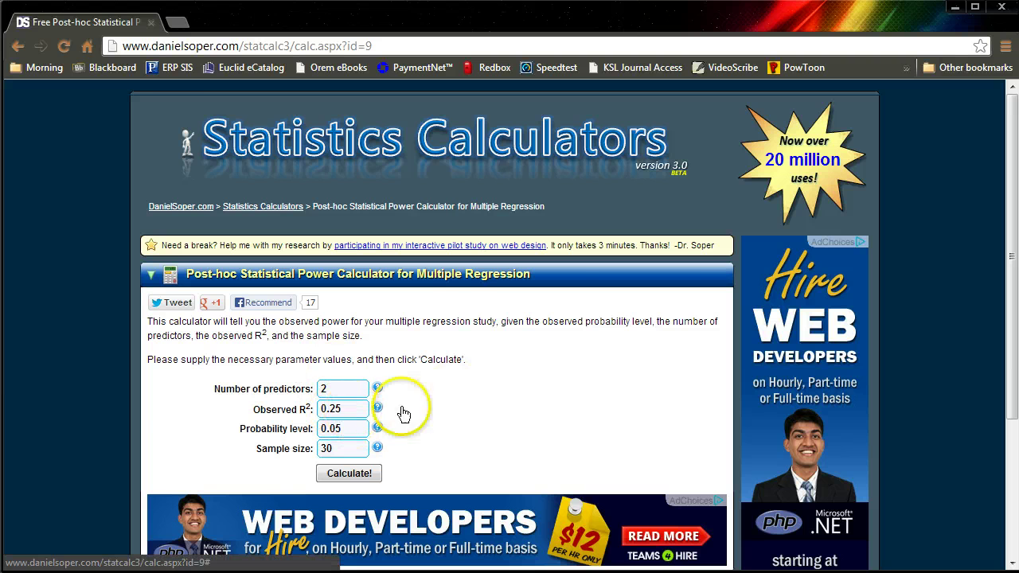
# Step: Review the Output settings in AMOS Analysis Properties and close without changes
pyautogui.hotkey('alt', 'Tab')
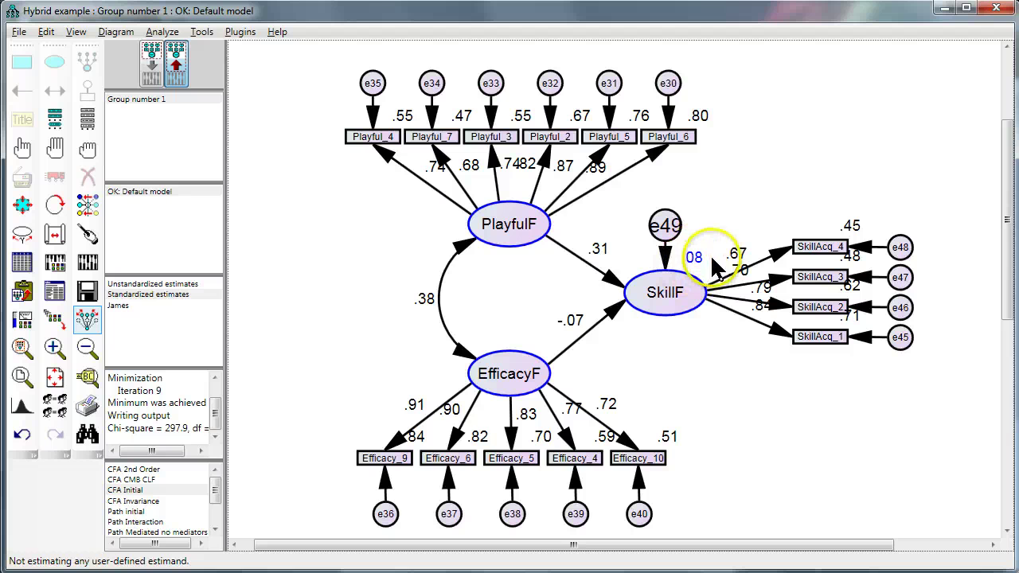
pyautogui.click(56, 263)
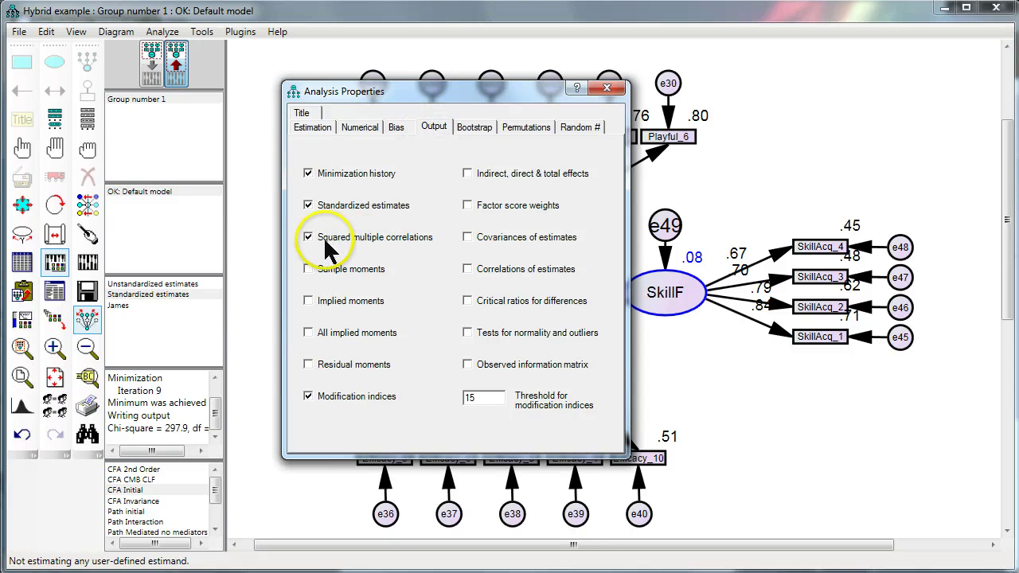
pyautogui.click(605, 92)
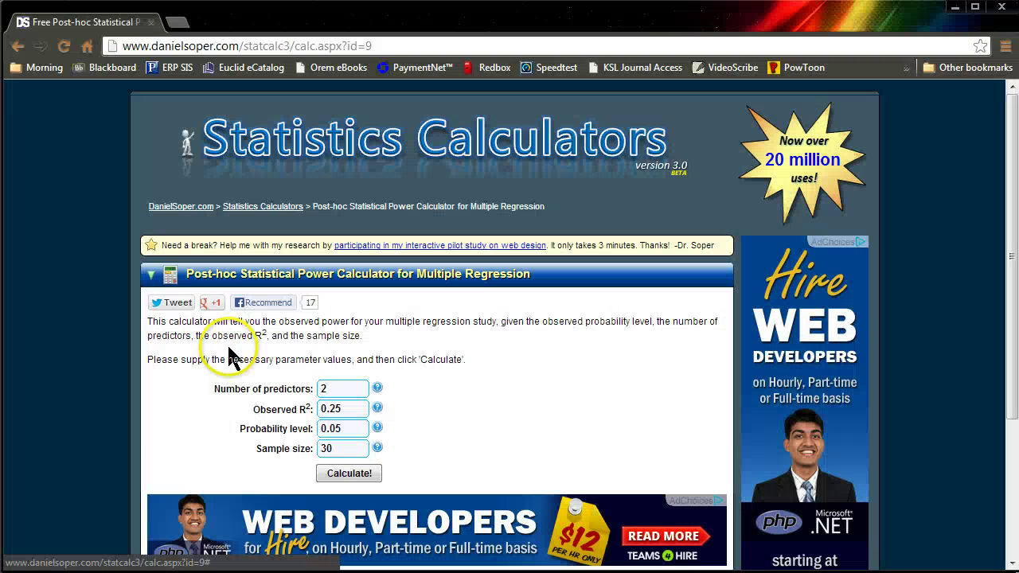
# Step: Enter observed R² 0.08 and sample size 377, leaving probability level at 0.05
pyautogui.moveTo(387, 412); pyautogui.dragTo(330, 412)
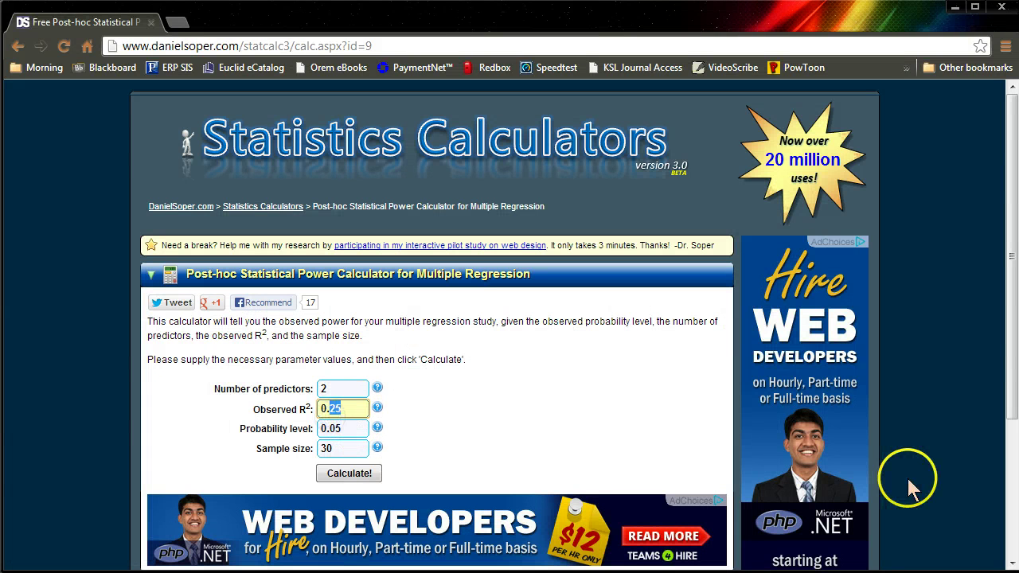
pyautogui.write('08')
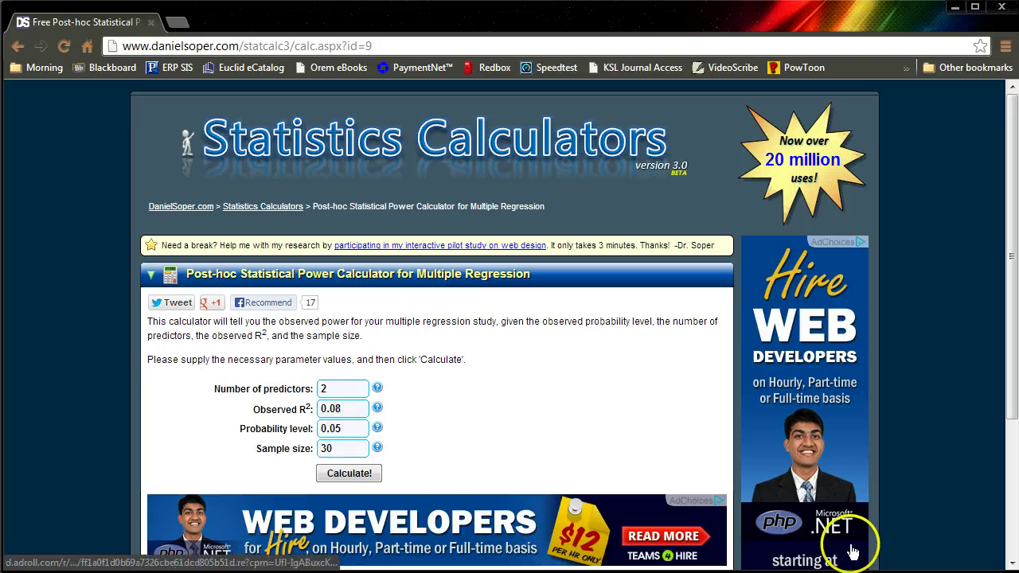
pyautogui.click(345, 431)
pyautogui.moveTo(342, 431); pyautogui.dragTo(308, 452)
pyautogui.click(469, 430)
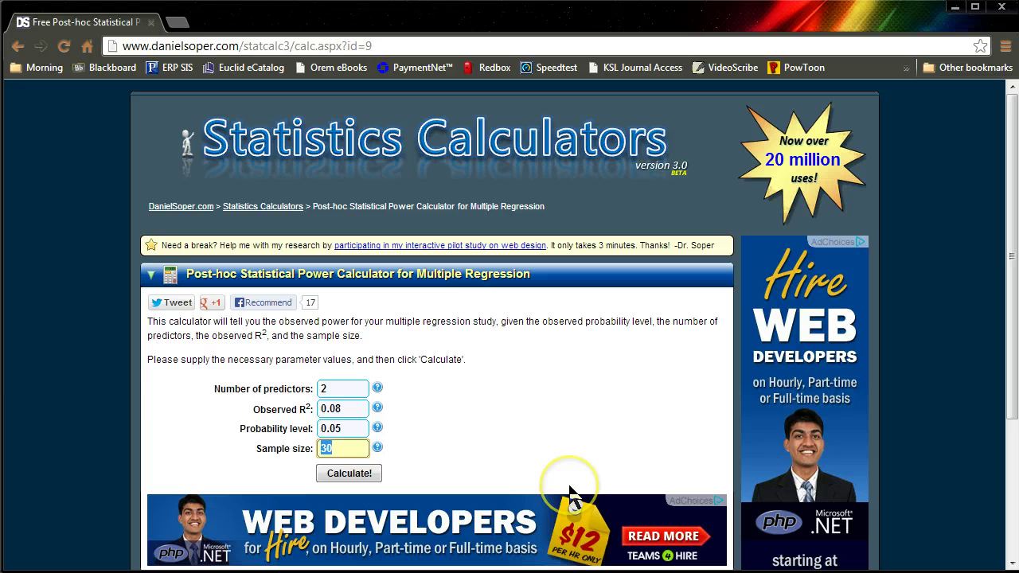
pyautogui.write('377')
pyautogui.click(557, 417)
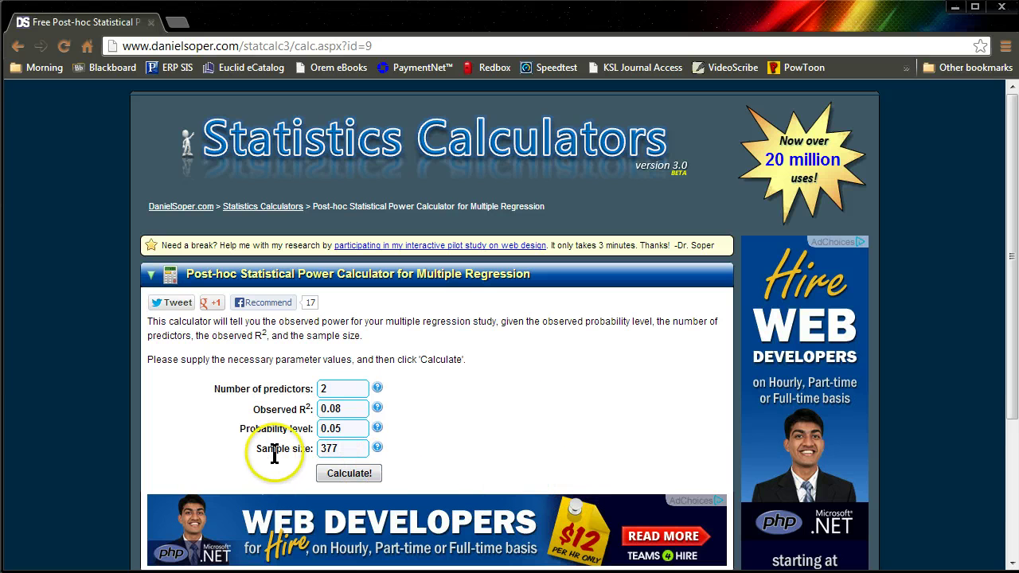
pyautogui.moveTo(258, 452); pyautogui.dragTo(309, 449)
# Step: Calculate the observed statistical power, which comes out at 0.99965571
pyautogui.click(499, 437)
pyautogui.click(584, 425)
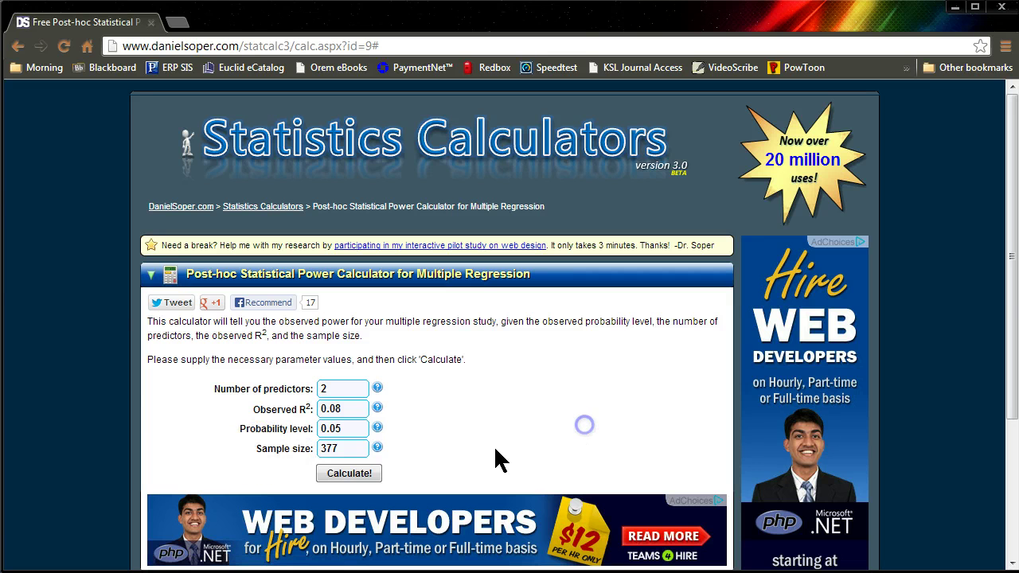
pyautogui.click(371, 477)
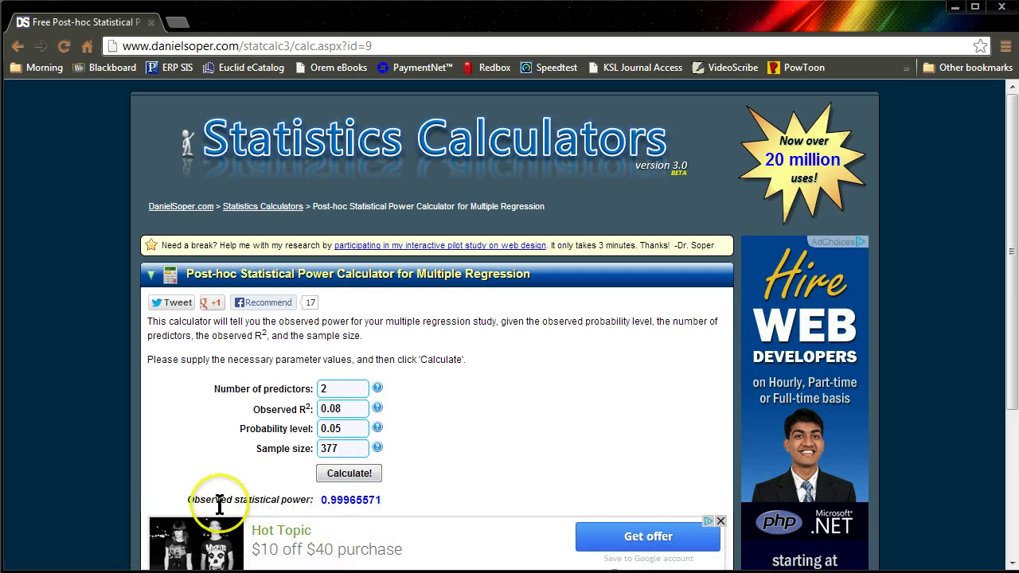
pyautogui.moveTo(221, 500); pyautogui.dragTo(392, 500)
pyautogui.click(474, 496)
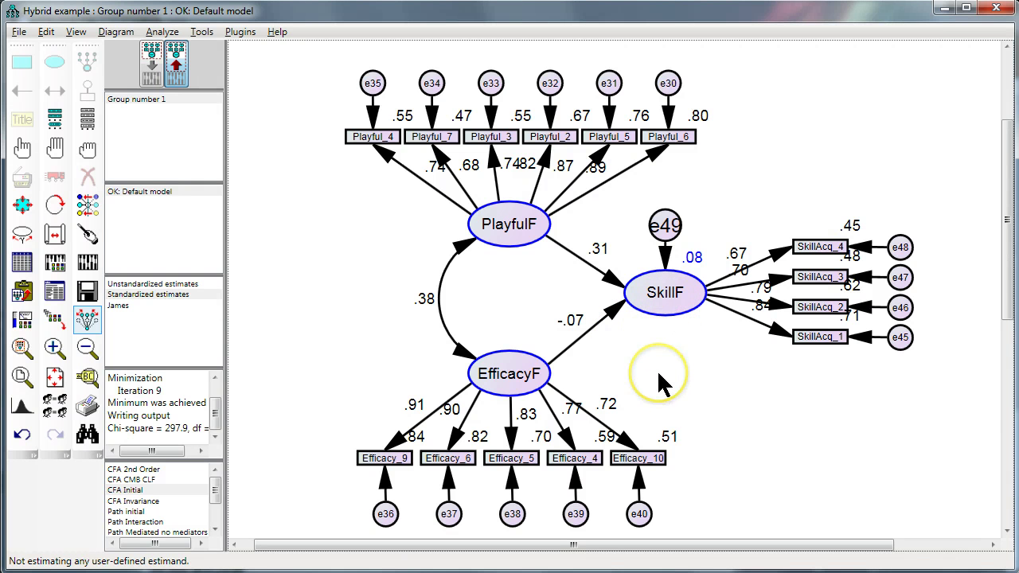
# Step: Compare the 0.99965571 power value against the AMOS model, then return to the calculator
pyautogui.hotkey('alt', 'Tab')
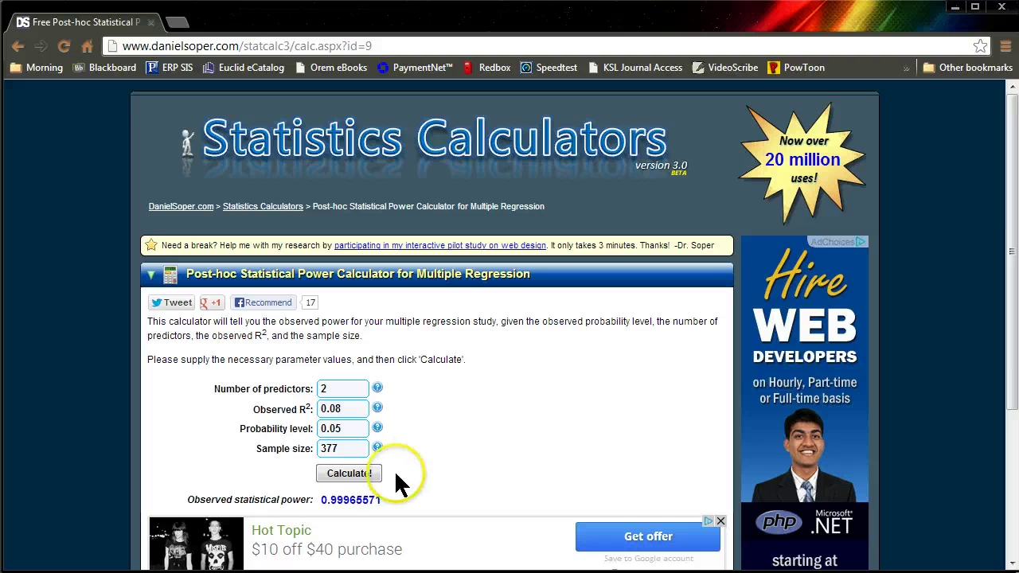
pyautogui.doubleClick(358, 499)
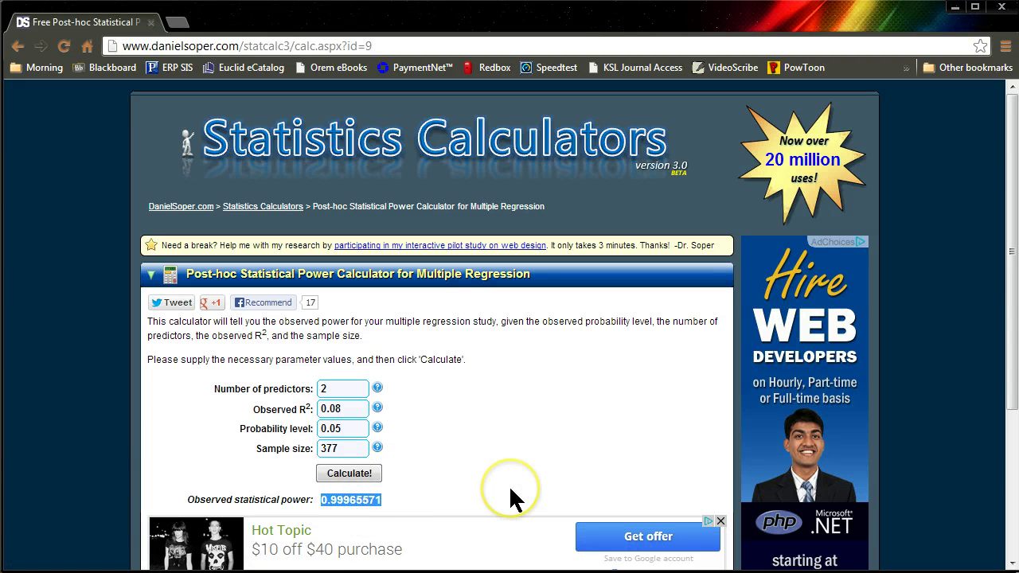
pyautogui.hotkey('alt', 'Tab')
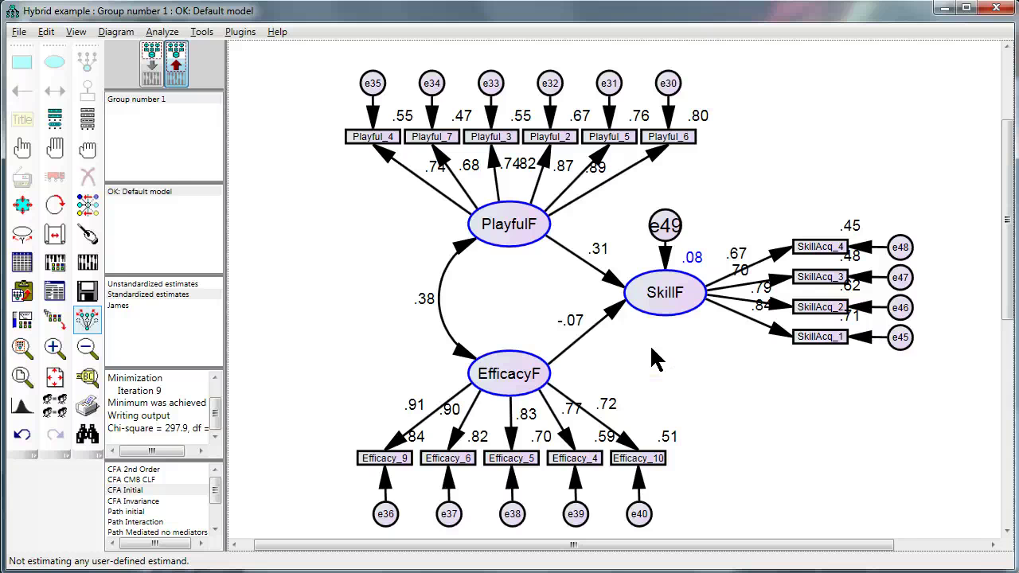
pyautogui.hotkey('alt', 'Tab')
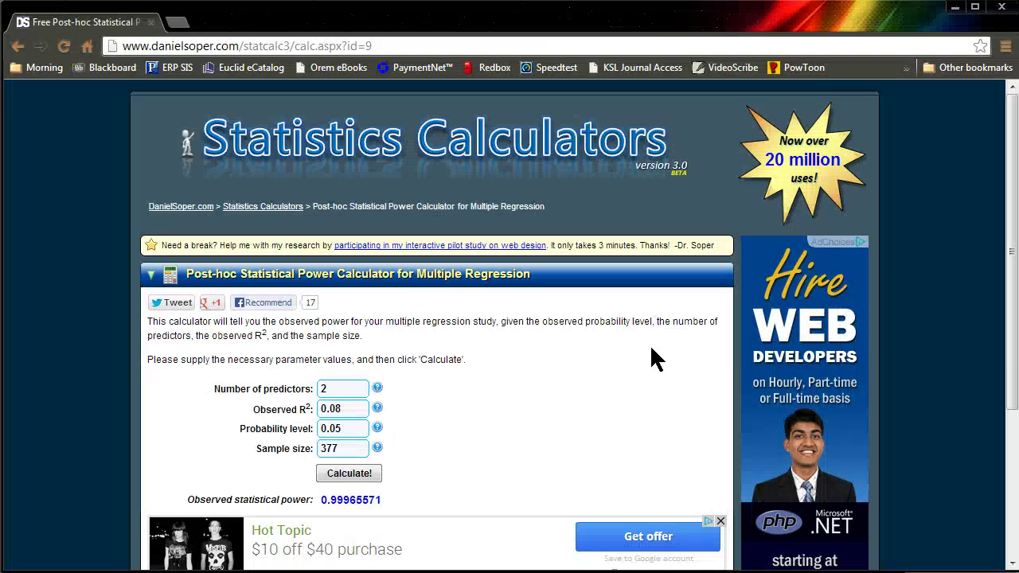
# Step: Change sample size from 377 to 100 and recalculate, giving power 0.74861012
pyautogui.click(346, 449)
pyautogui.moveTo(346, 449); pyautogui.dragTo(279, 448)
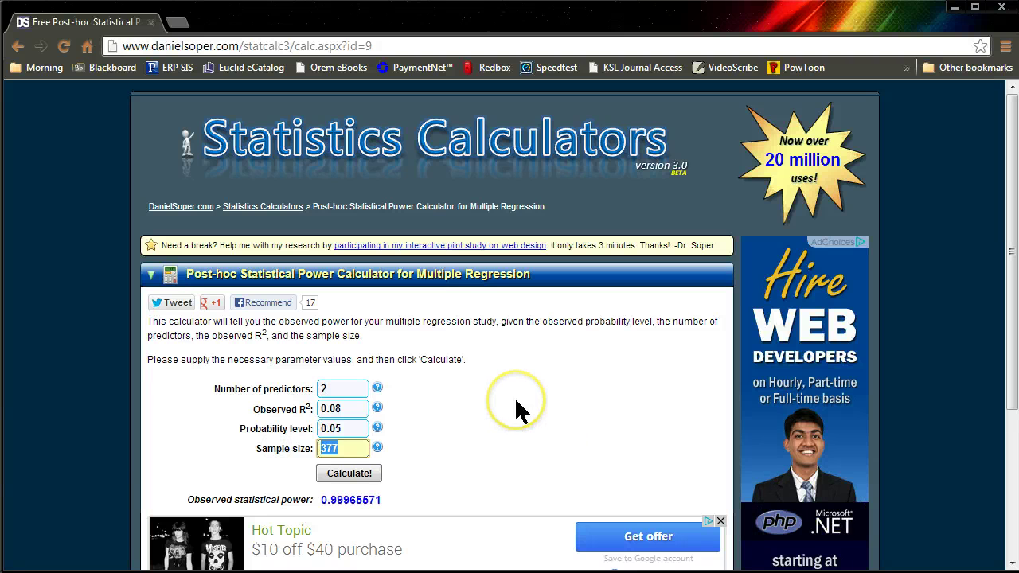
pyautogui.write('100')
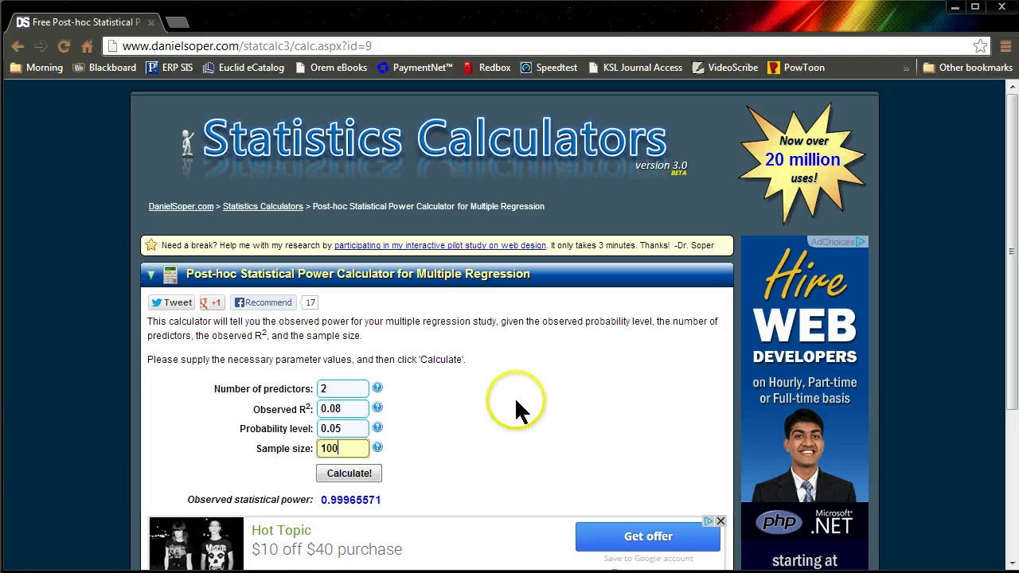
pyautogui.click(377, 477)
pyautogui.click(433, 484)
pyautogui.click(348, 503)
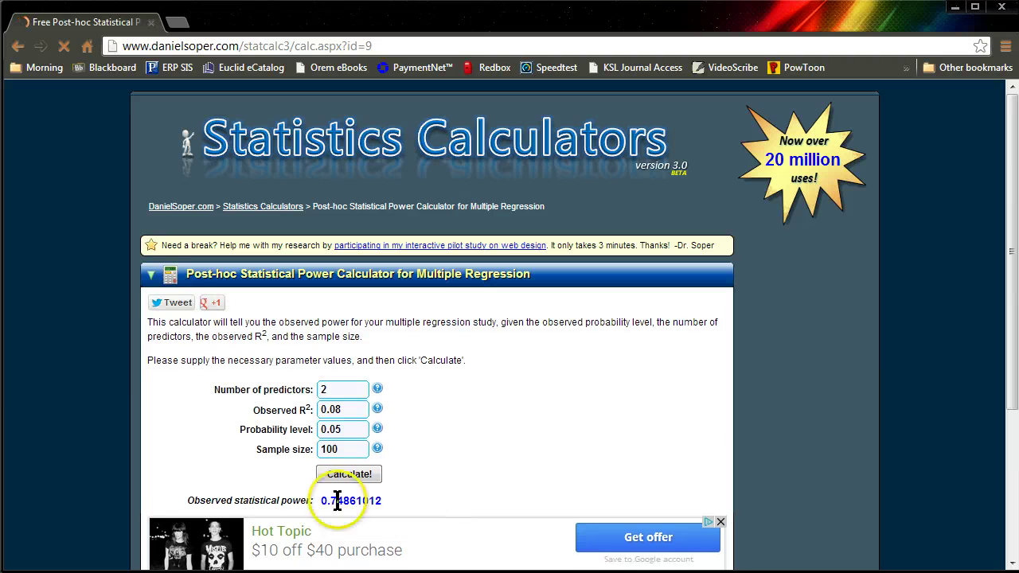
pyautogui.moveTo(351, 502); pyautogui.dragTo(322, 501)
pyautogui.click(412, 483)
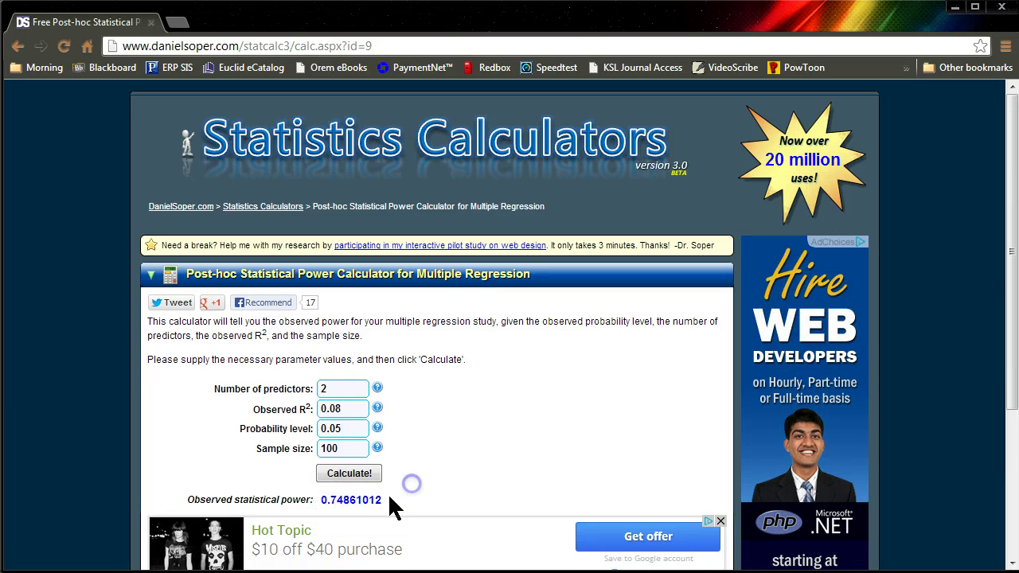
pyautogui.click(338, 508)
pyautogui.moveTo(371, 452); pyautogui.dragTo(309, 448)
# Step: Raise observed R² to 0.15 with sample size 100 and recalculate, yielding power 0.96872018
pyautogui.click(503, 462)
pyautogui.click(348, 409)
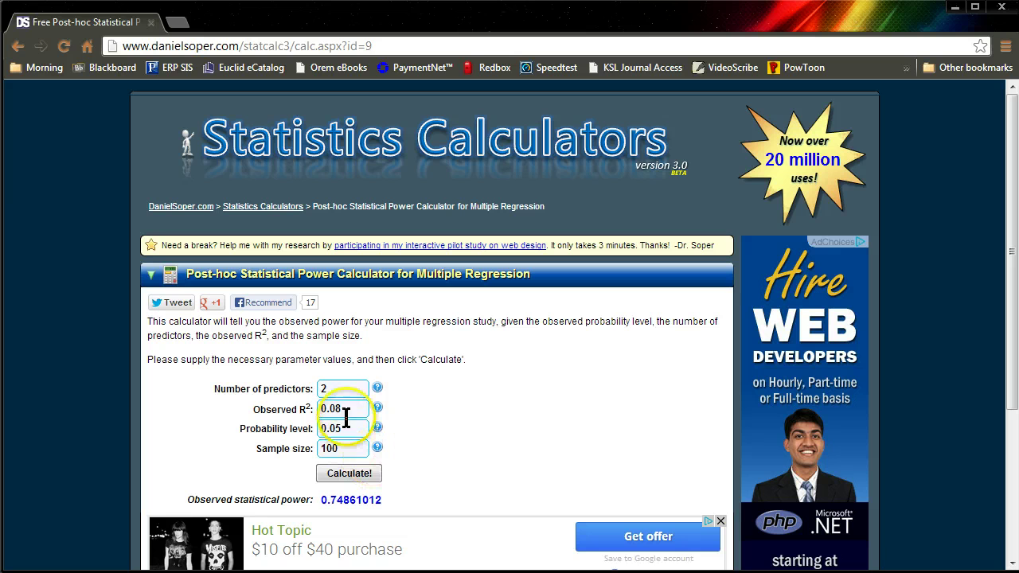
pyautogui.moveTo(347, 410); pyautogui.dragTo(329, 409)
pyautogui.write('.15')
pyautogui.click(349, 473)
pyautogui.doubleClick(342, 448)
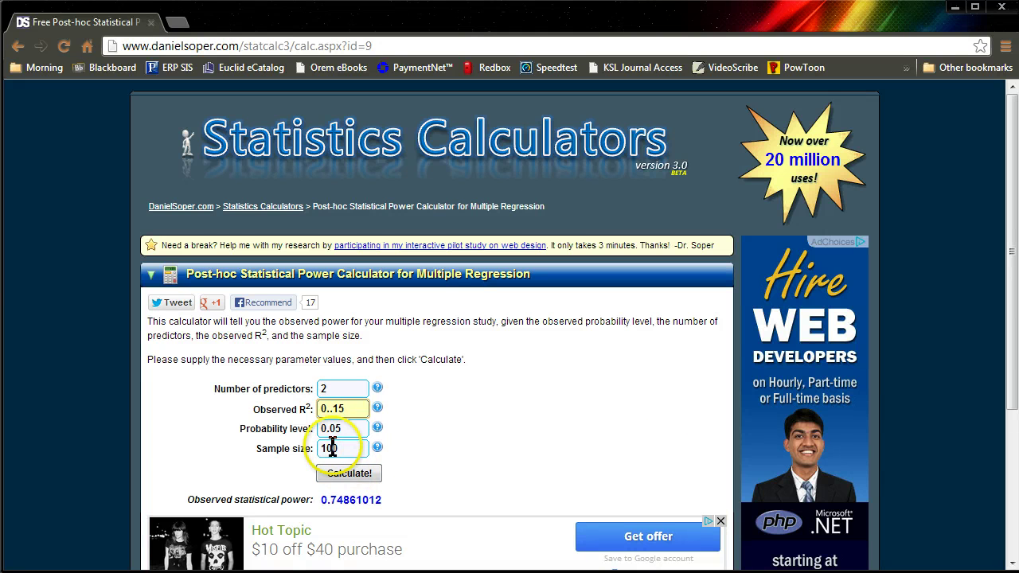
pyautogui.click(366, 472)
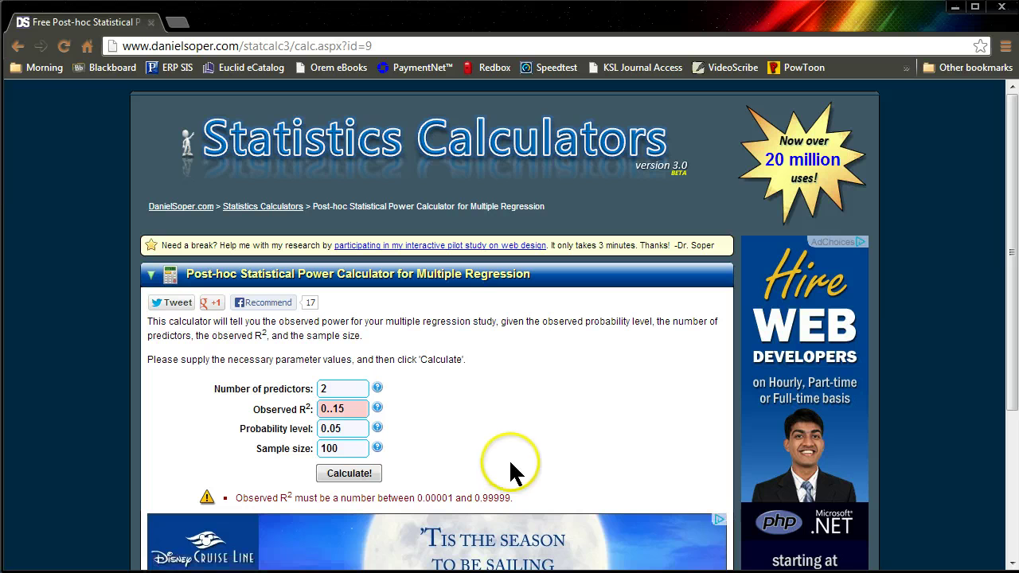
pyautogui.moveTo(378, 427)
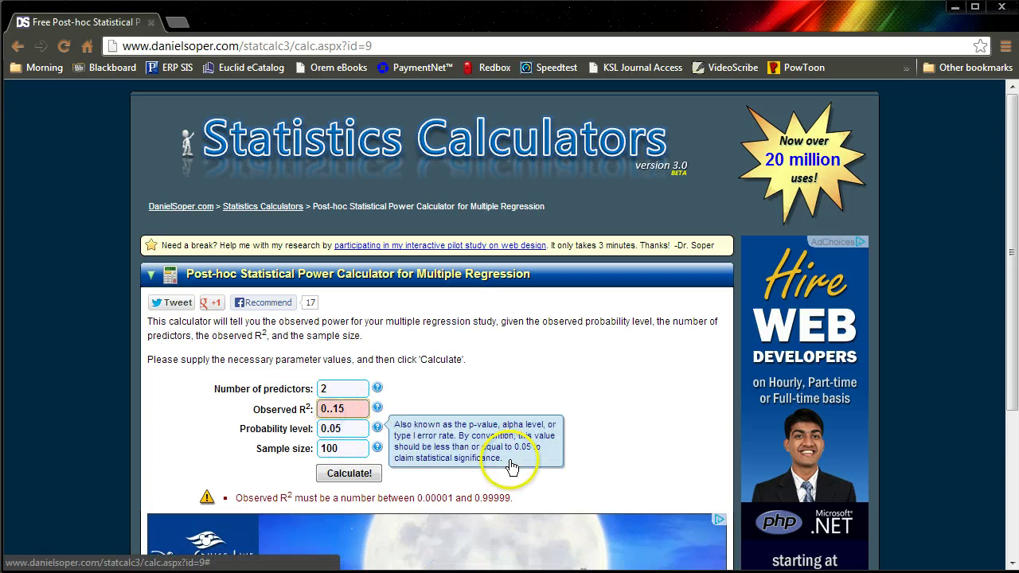
pyautogui.click(375, 474)
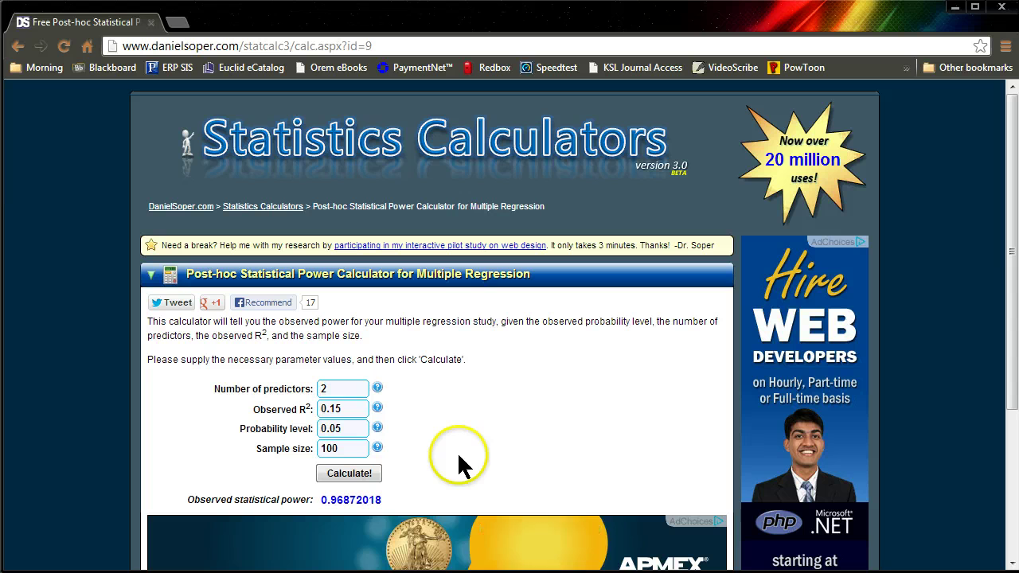
pyautogui.moveTo(370, 410); pyautogui.dragTo(317, 414)
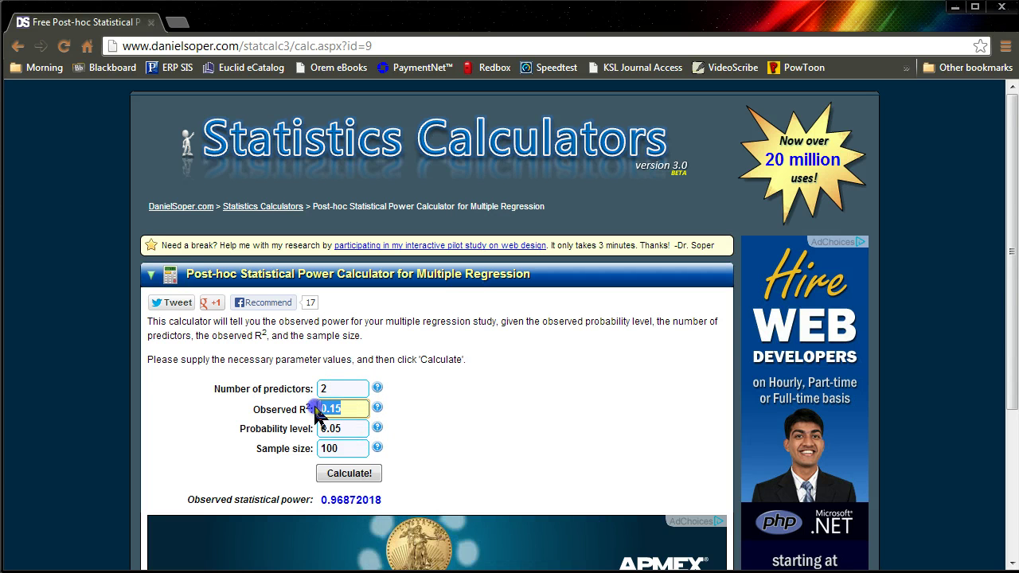
pyautogui.click(320, 450)
pyautogui.click(378, 448)
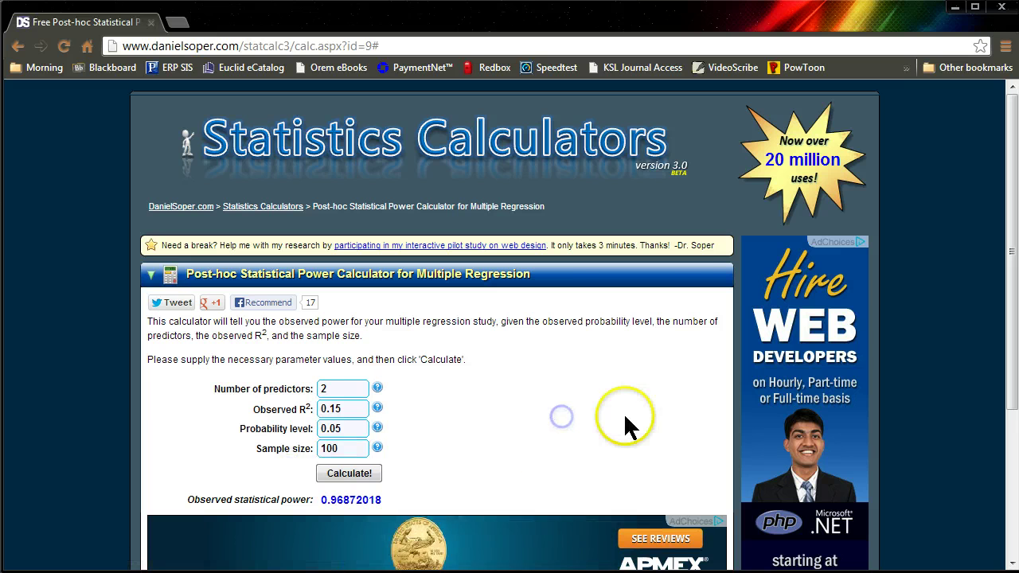
# Step: Run bootstrapping with 200 samples on the SmartPLS model to show path t-values
pyautogui.hotkey('alt', 'Tab')
pyautogui.hotkey('alt', 'Tab')
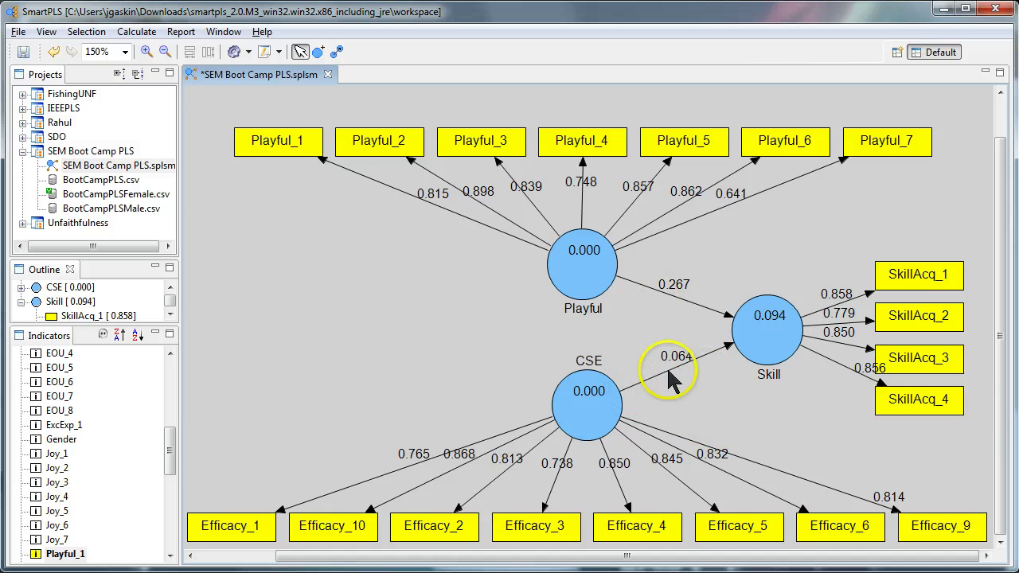
pyautogui.click(249, 53)
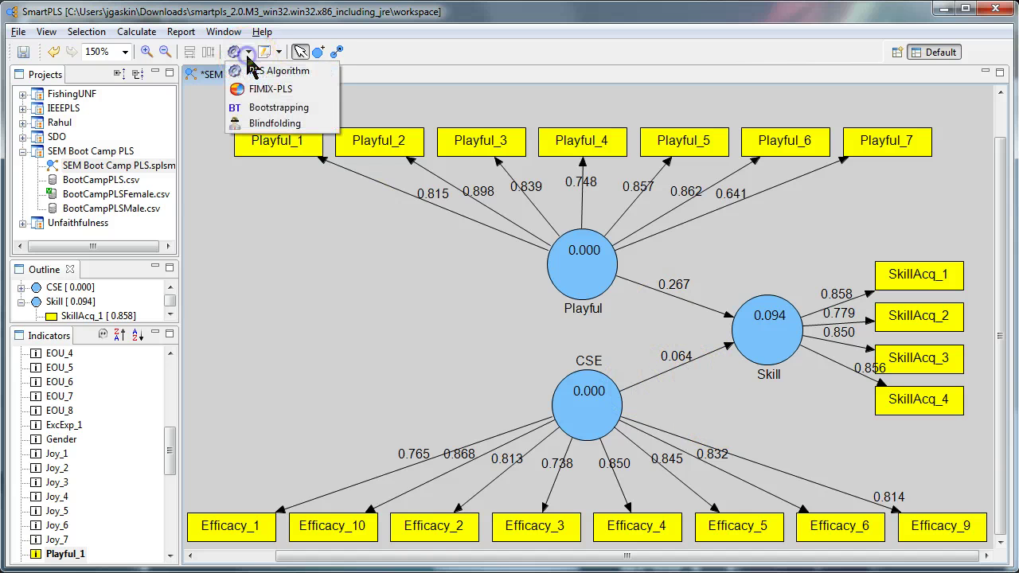
pyautogui.click(298, 106)
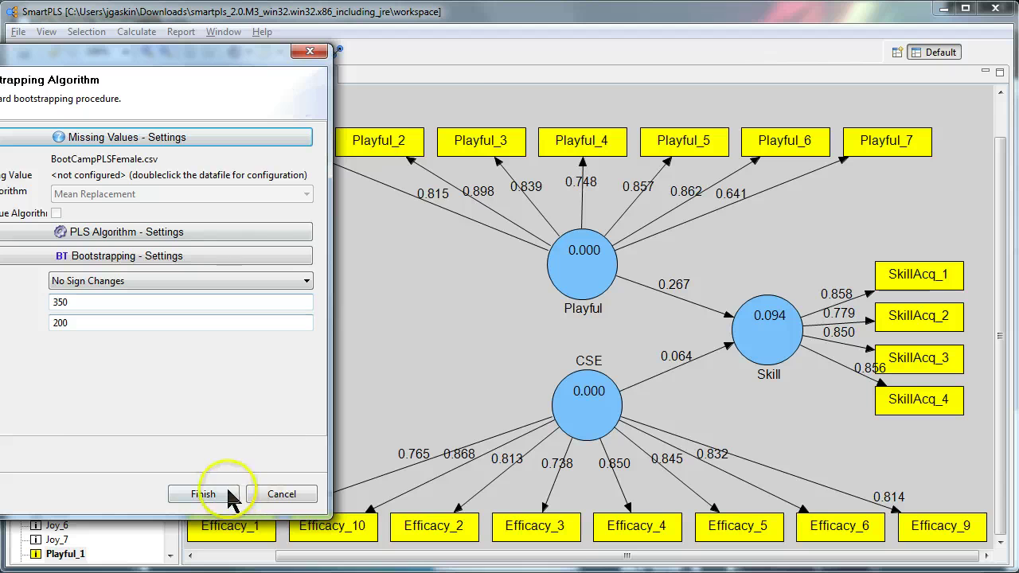
pyautogui.moveTo(250, 51); pyautogui.dragTo(393, 38)
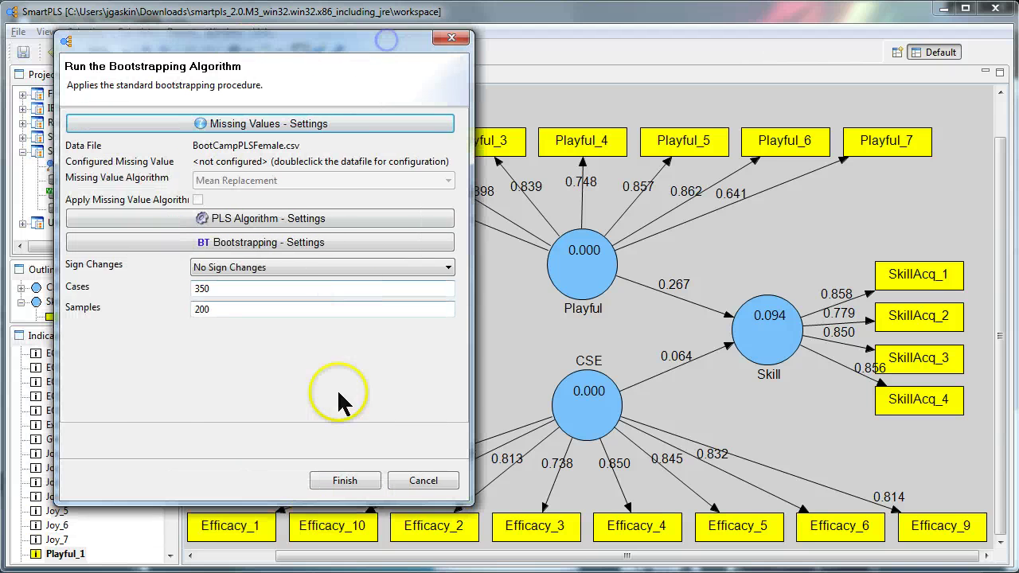
pyautogui.click(345, 481)
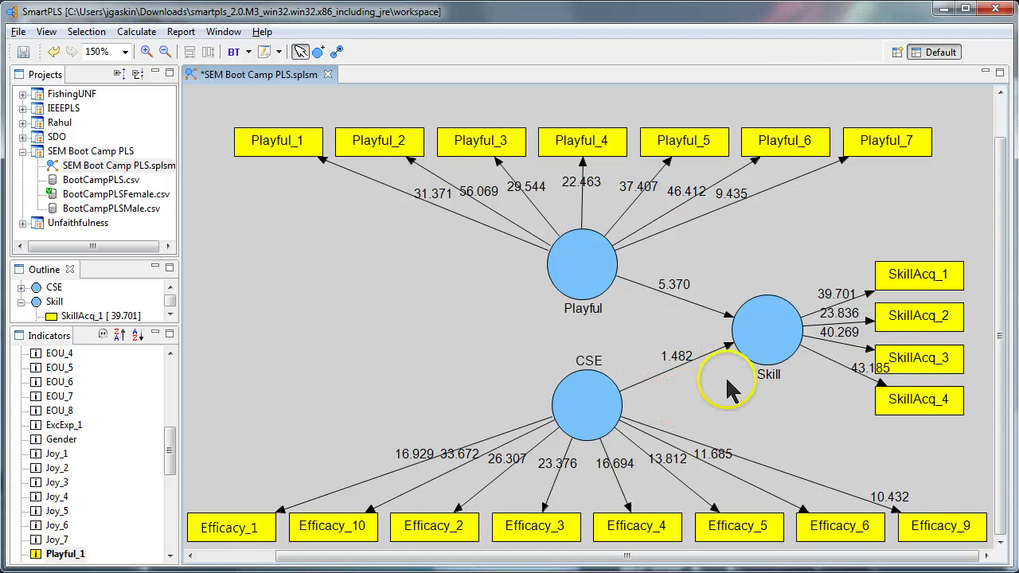
# Step: Rerun the PLS Algorithm in SmartPLS to get Skill's R² of 0.094, then return to the power calculator
pyautogui.hotkey('alt', 'Tab')
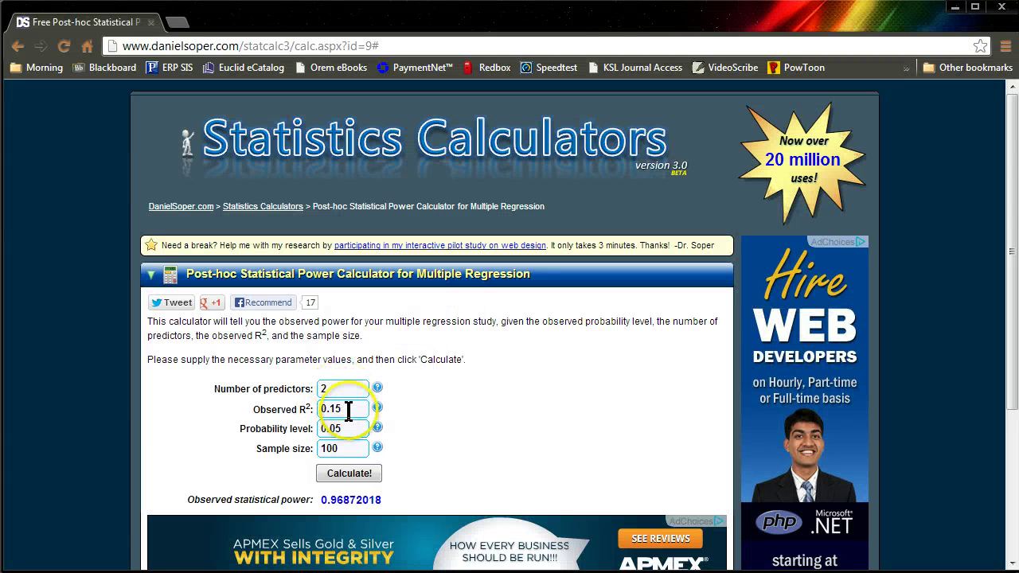
pyautogui.hotkey('alt', 'Tab')
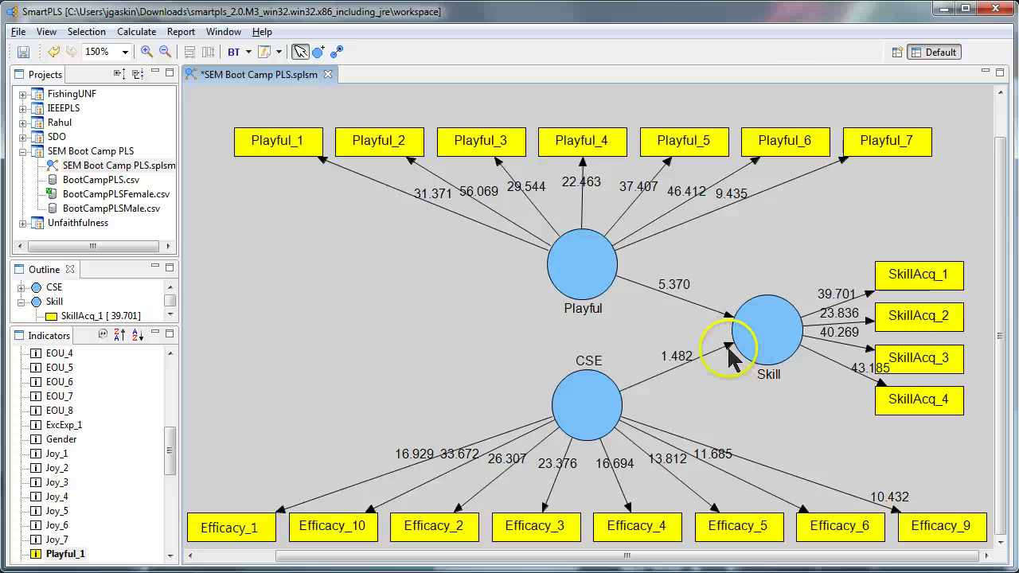
pyautogui.click(248, 52)
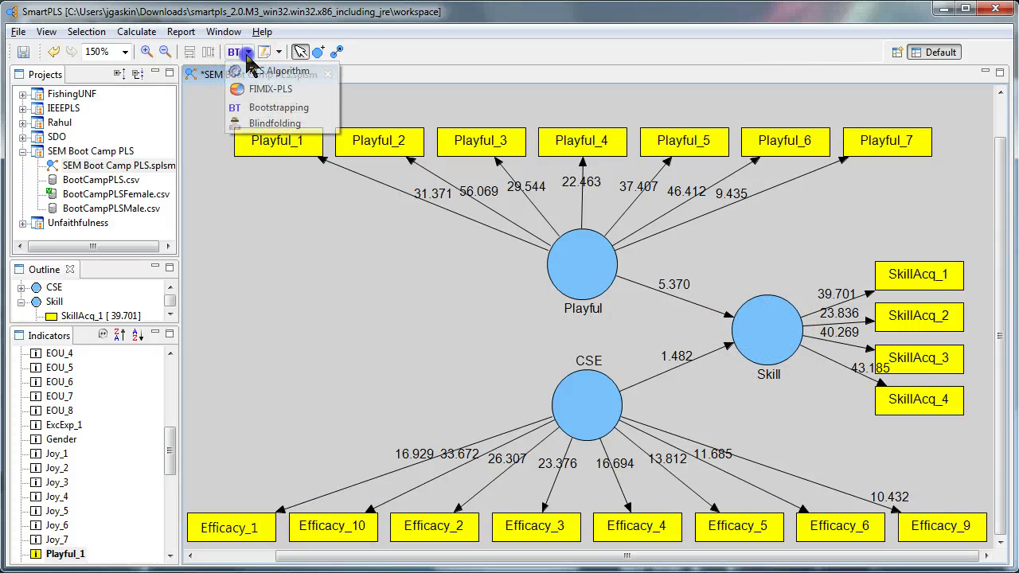
pyautogui.click(280, 72)
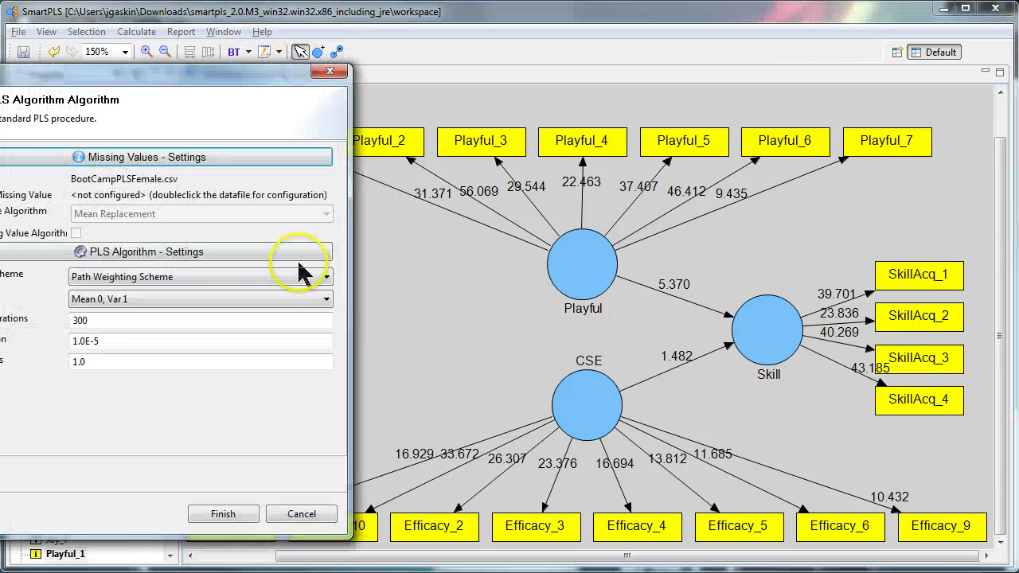
pyautogui.moveTo(207, 80); pyautogui.dragTo(398, 52)
pyautogui.click(393, 489)
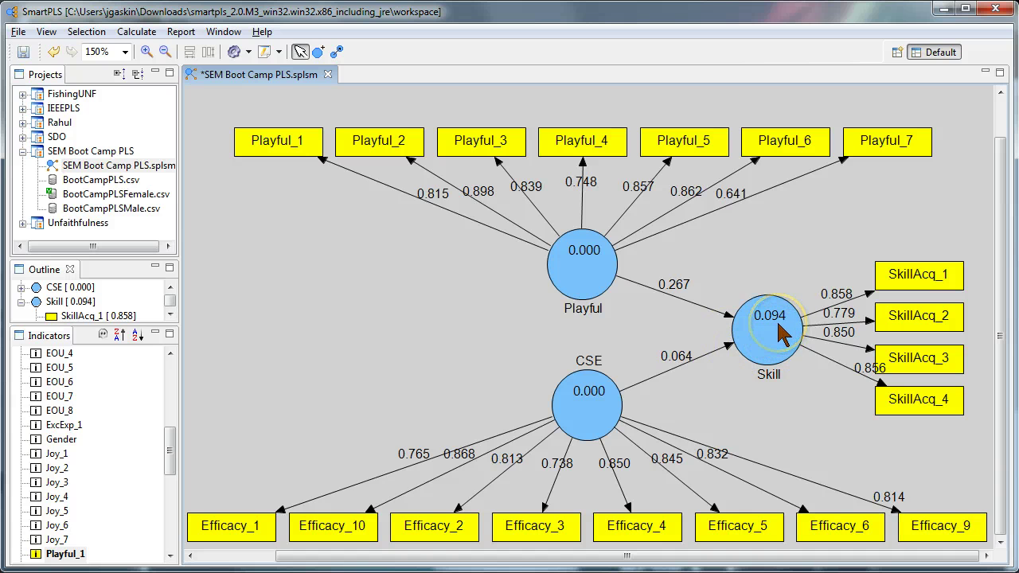
pyautogui.hotkey('alt', 'Tab')
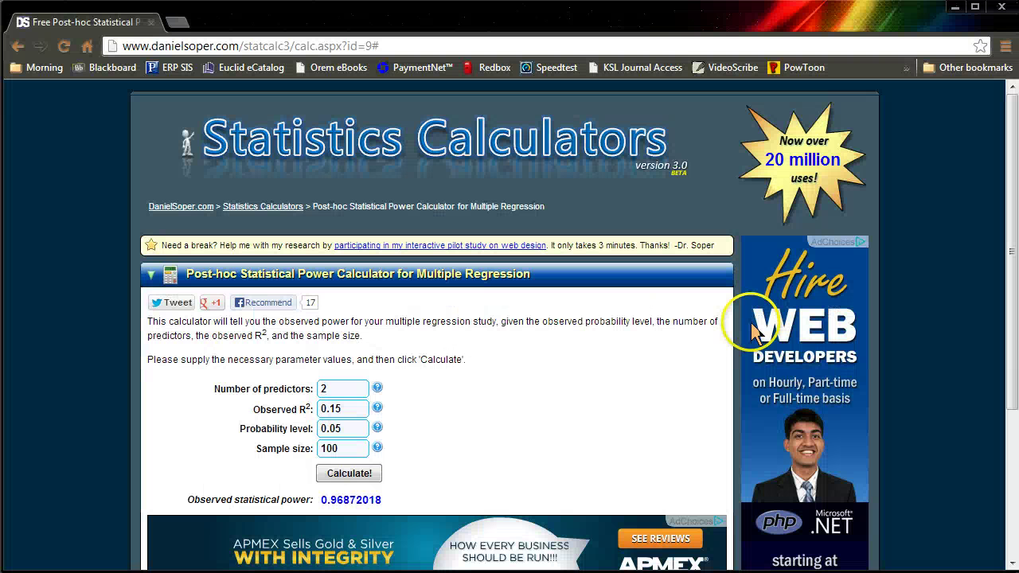
# Step: Calculate observed power with R² 0.094 and sample size 377, giving 0.99995414
pyautogui.doubleClick(353, 408)
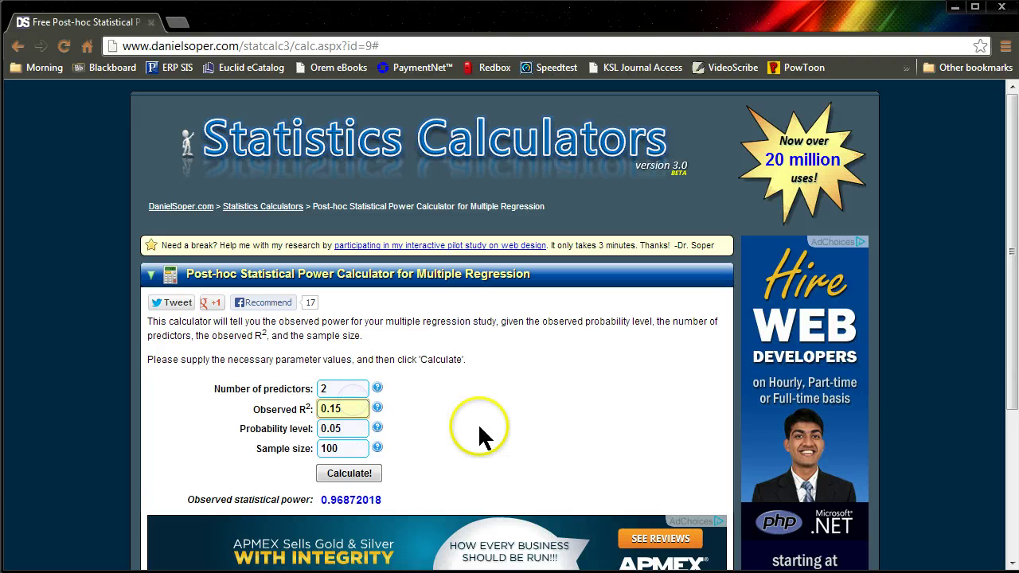
pyautogui.write('0.094')
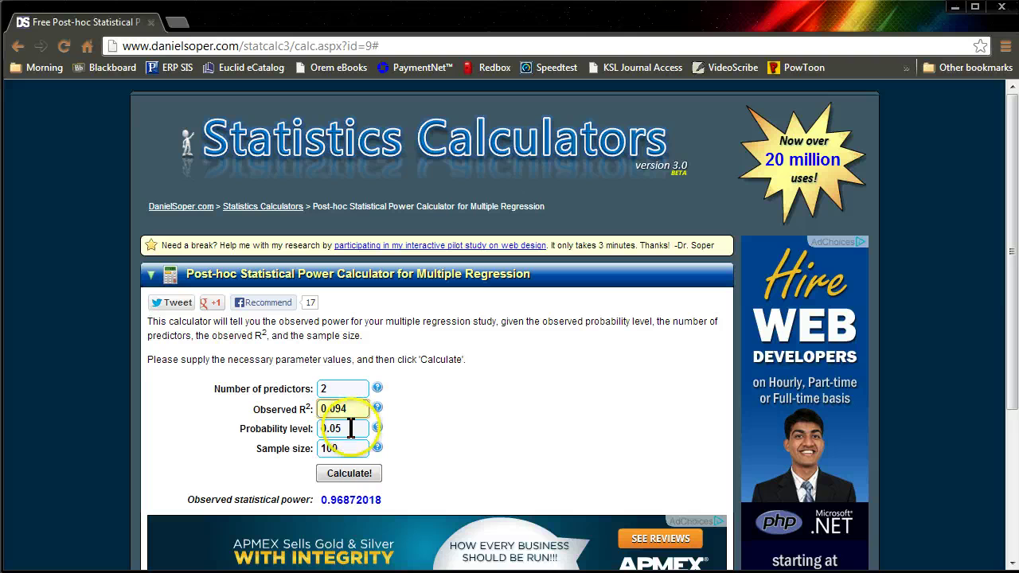
pyautogui.moveTo(367, 451); pyautogui.dragTo(273, 449)
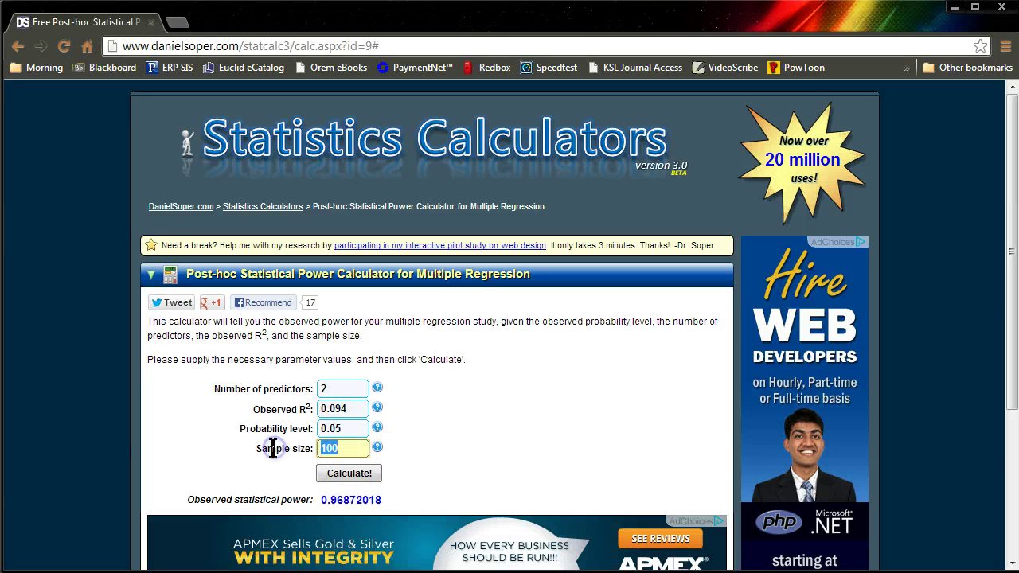
pyautogui.write('377')
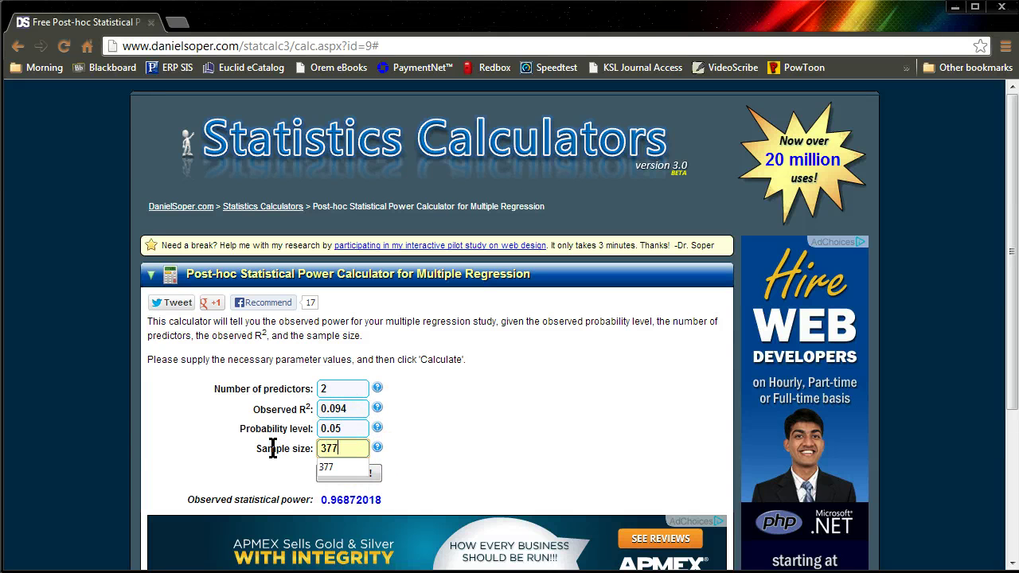
pyautogui.click(546, 426)
pyautogui.click(355, 476)
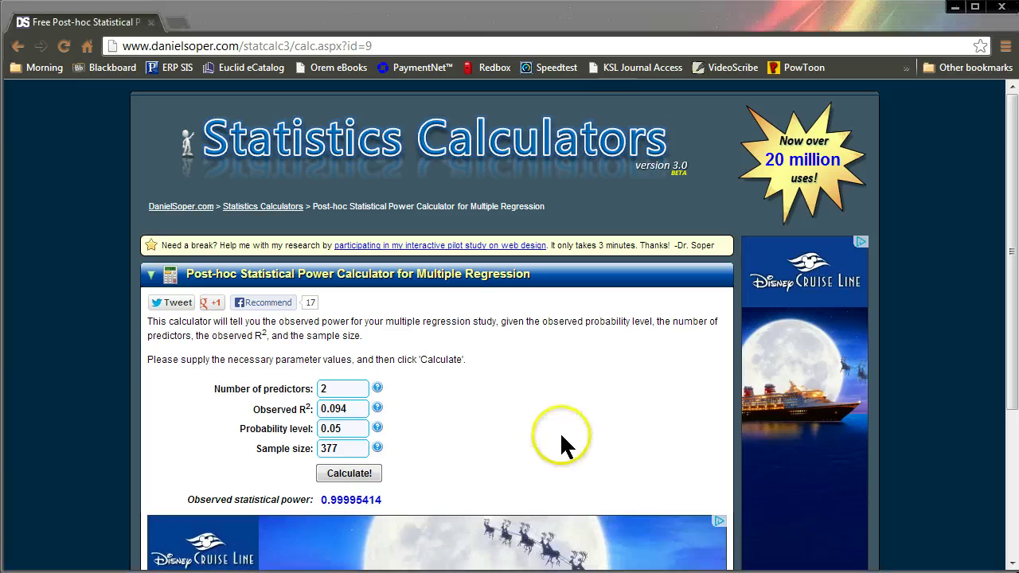
pyautogui.hotkey('alt', 'Tab')
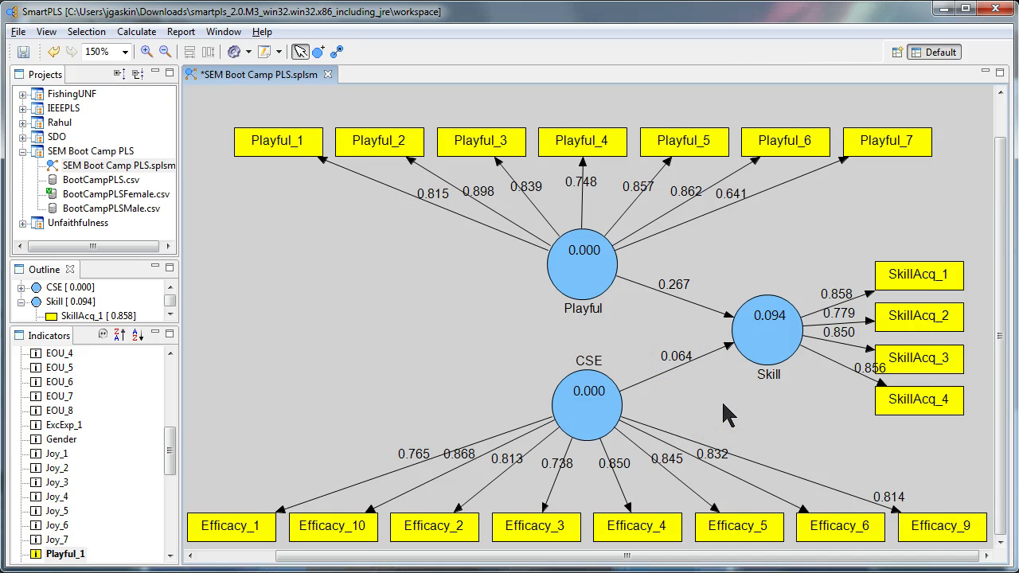
pyautogui.click(739, 372)
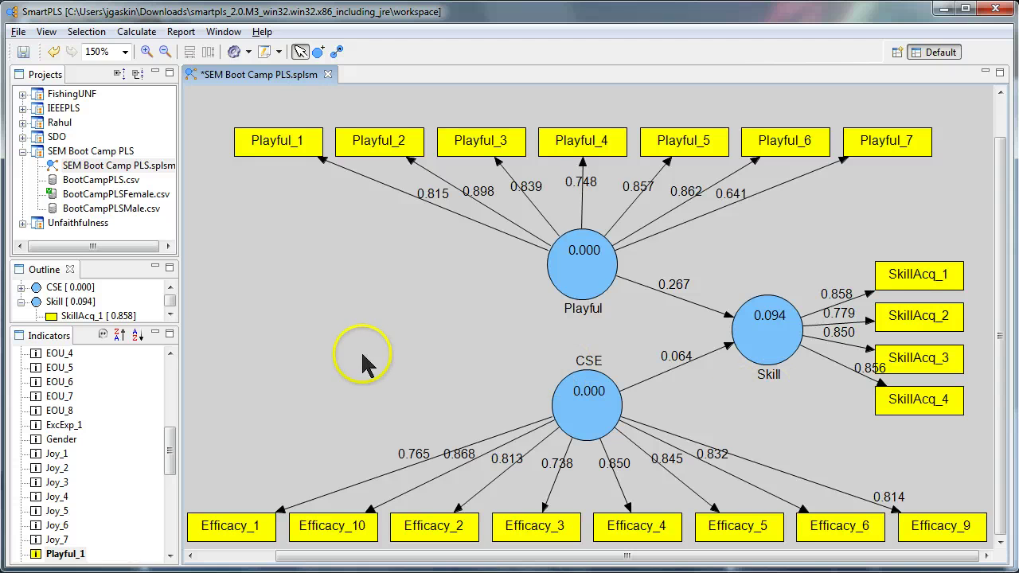
pyautogui.click(326, 458)
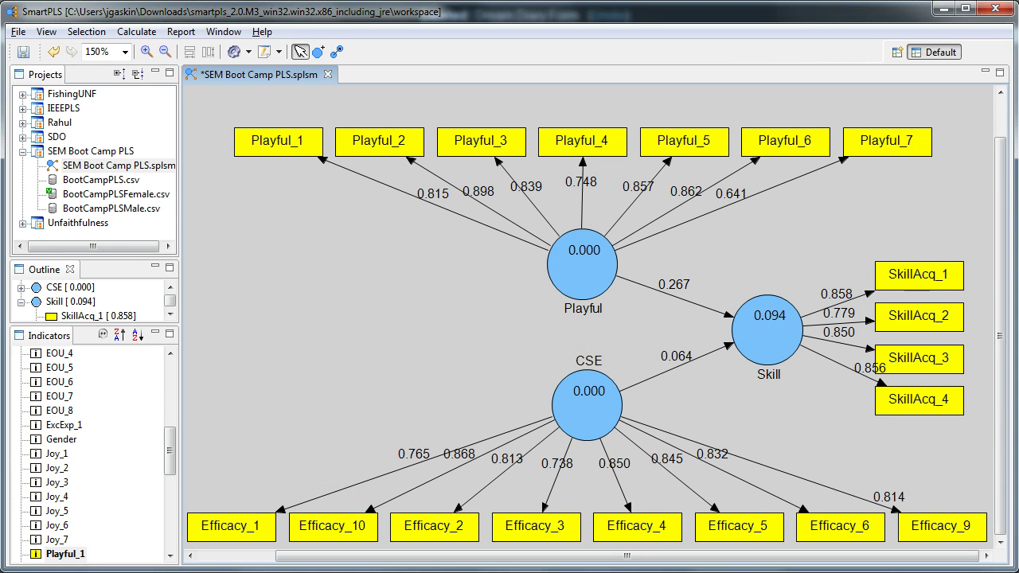